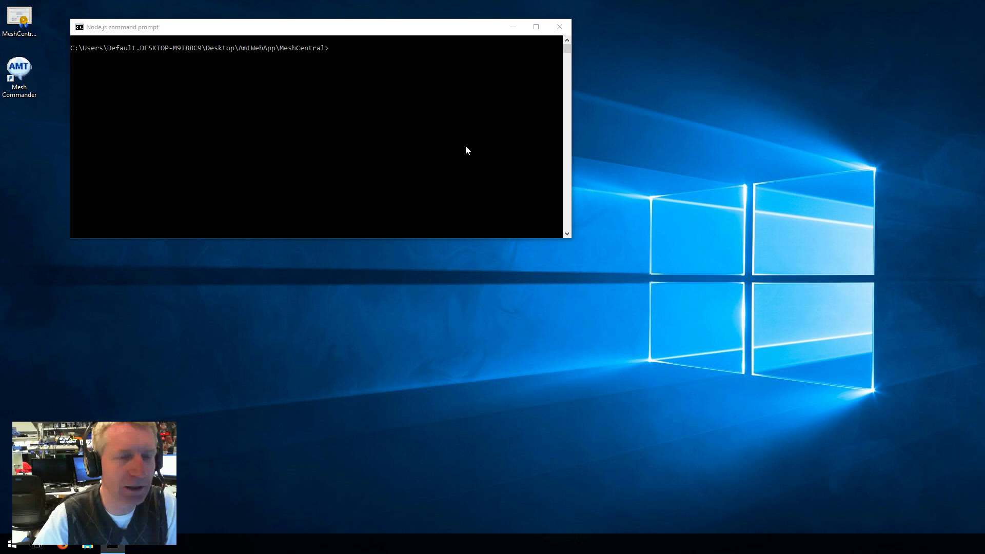
# Start the server with 'node meshcentral --cert devbox.mesh.meshcentral.com' in the Node.js prompt.
pyautogui.click(465, 147)
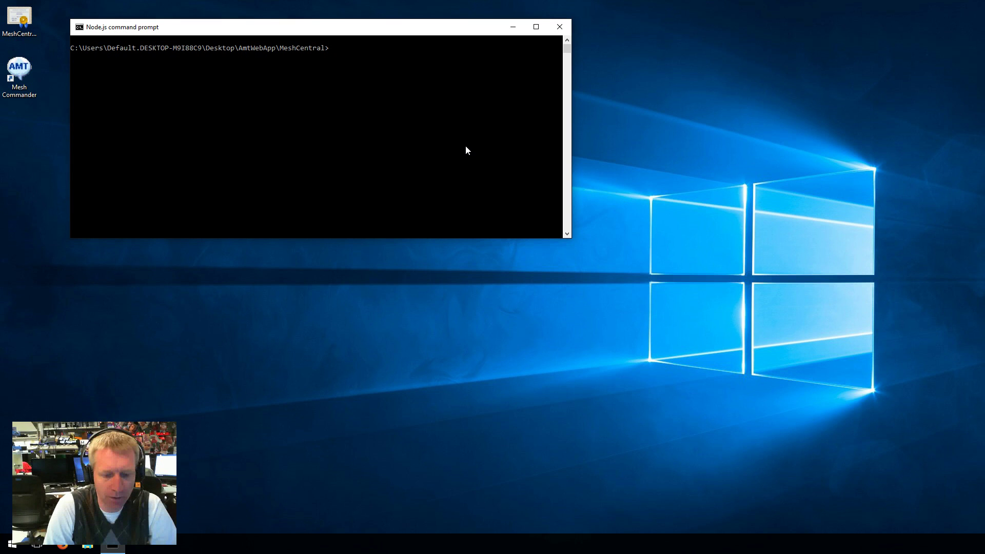
pyautogui.write('node meshcentral --cert devbox.mesh.meshcentral.com')
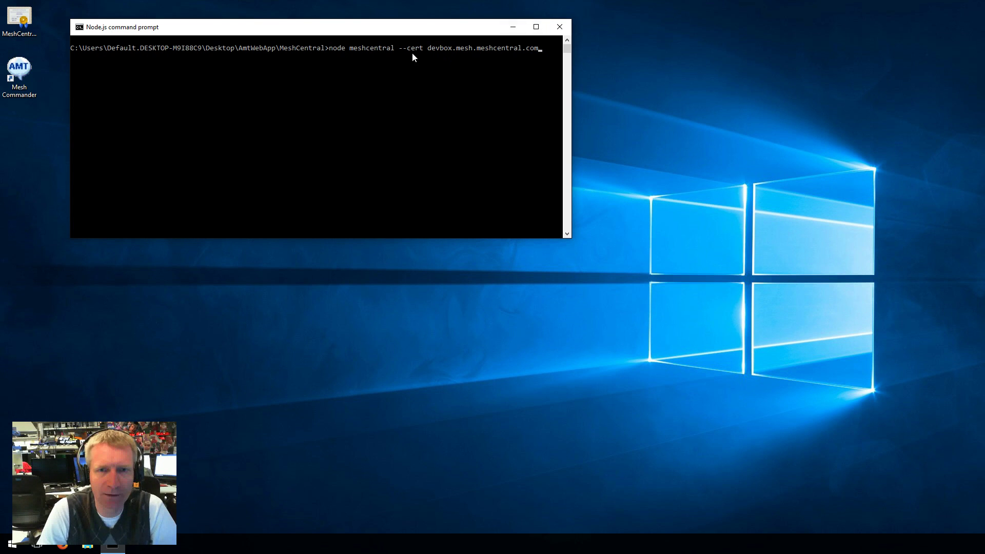
pyautogui.press('Return')
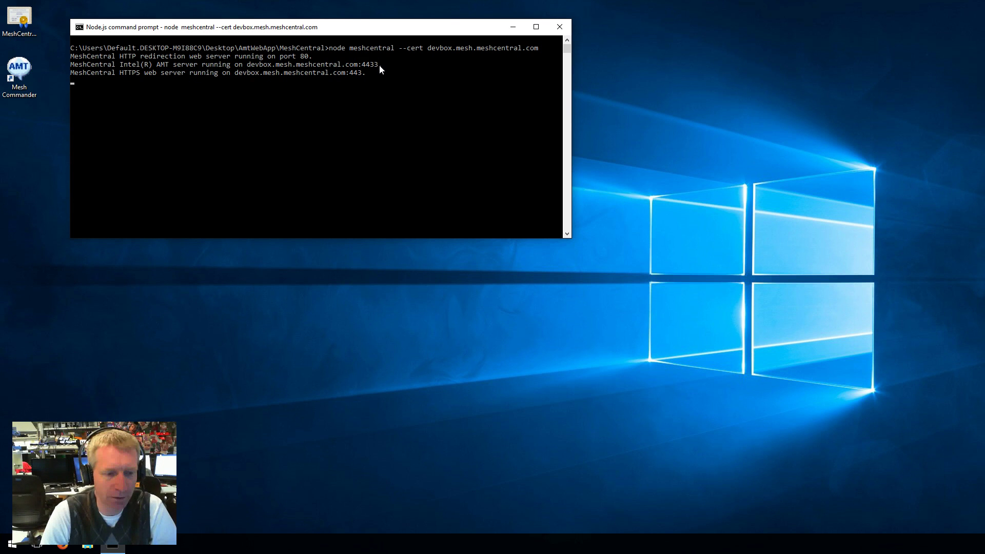
# Open Firefox and load localhost to reach the MeshCentral 2.0 login page.
pyautogui.click(62, 546)
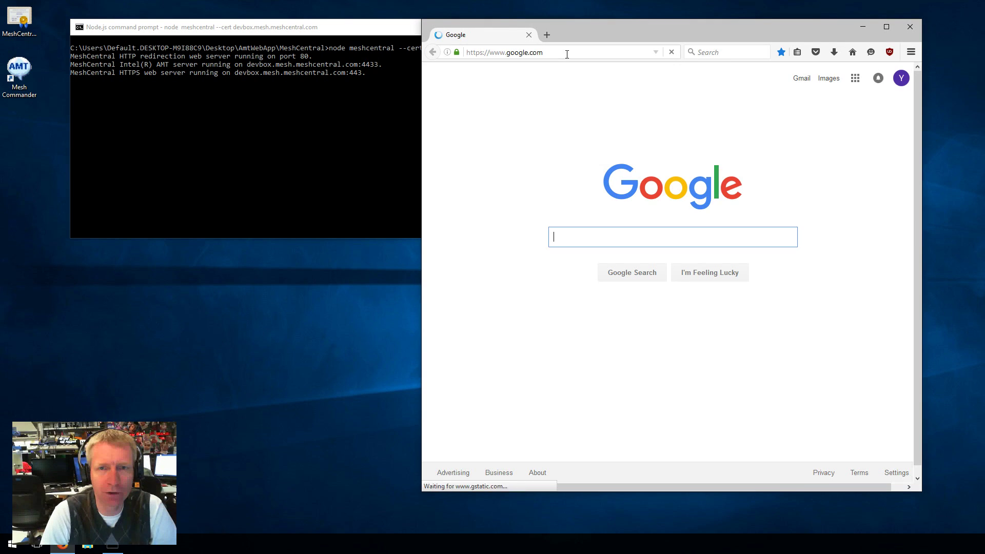
pyautogui.click(567, 54)
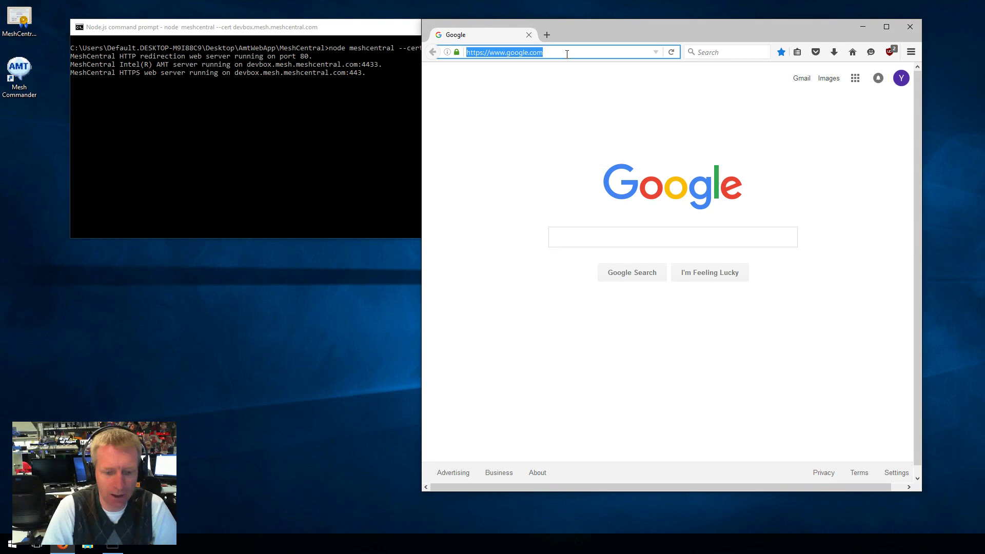
pyautogui.write('localhost')
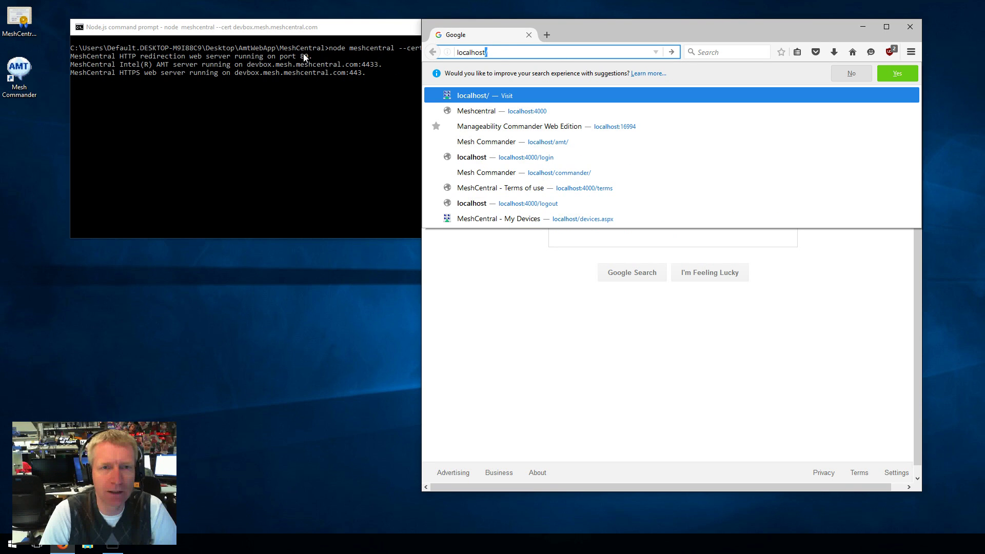
pyautogui.press('Return')
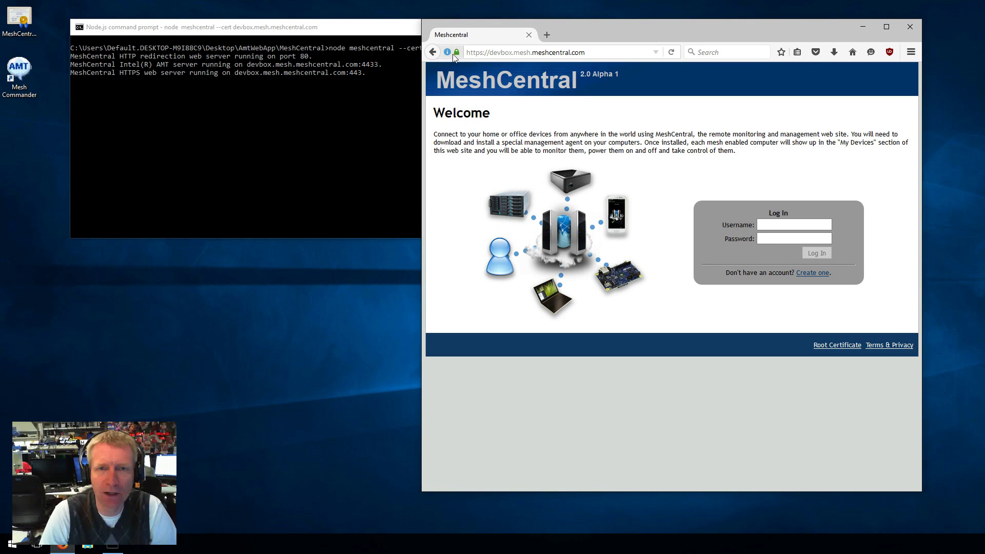
pyautogui.moveTo(460, 57)
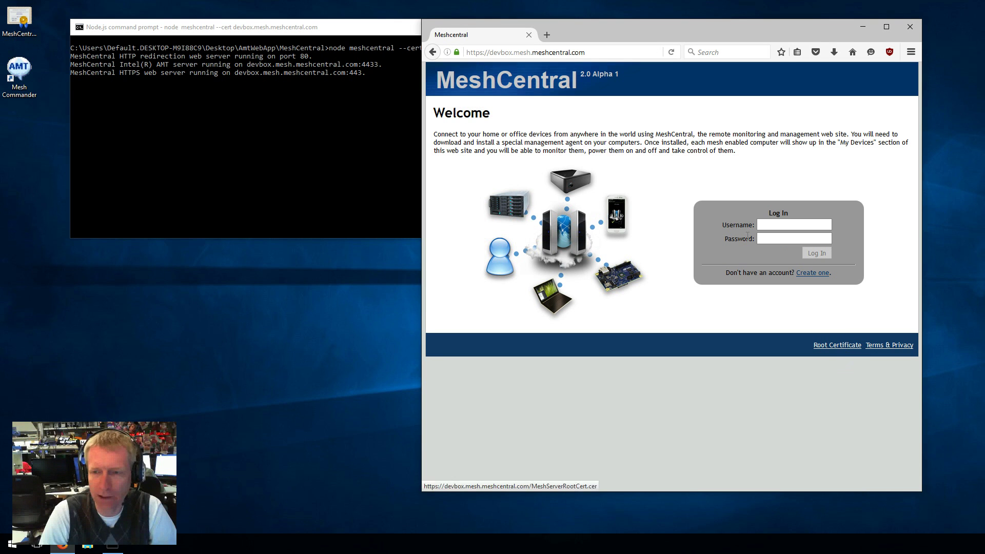
# Log in to MeshCentral with the account username and password, declining Firefox's save-login offer.
pyautogui.click(769, 225)
pyautogui.write('a')
pyautogui.press('Tab')
pyautogui.write('a')
pyautogui.click(816, 254)
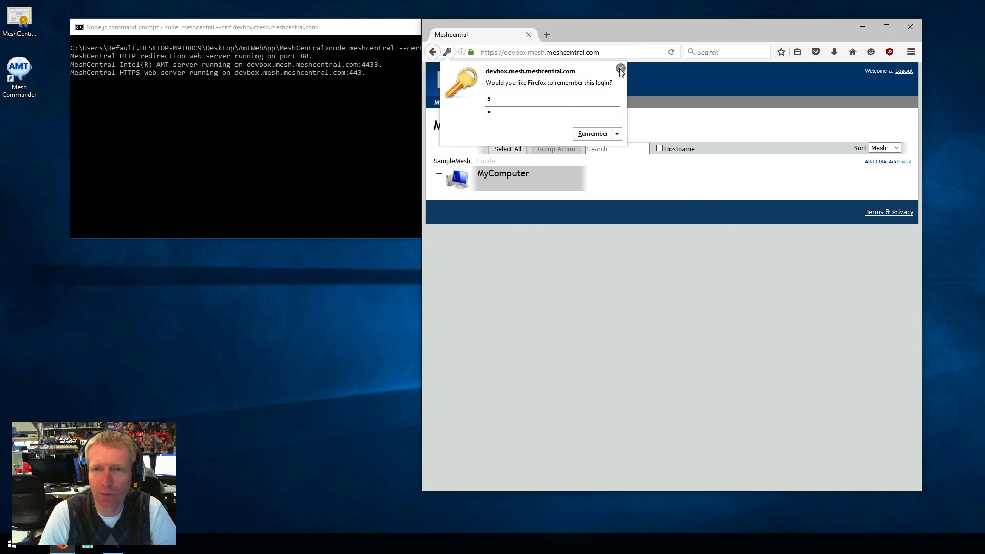
pyautogui.click(620, 68)
# Delete the MyComputer device, confirming the deletion.
pyautogui.click(537, 190)
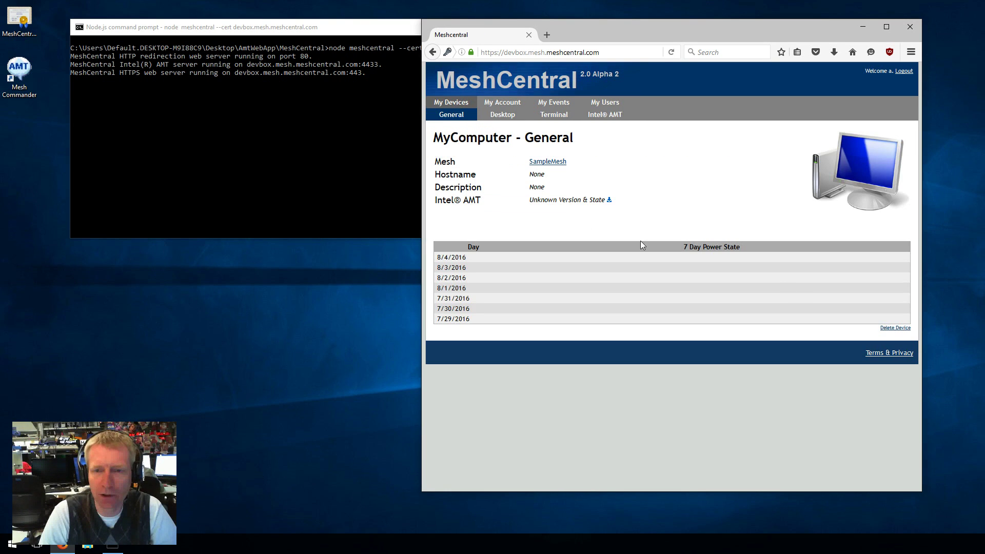
pyautogui.click(887, 328)
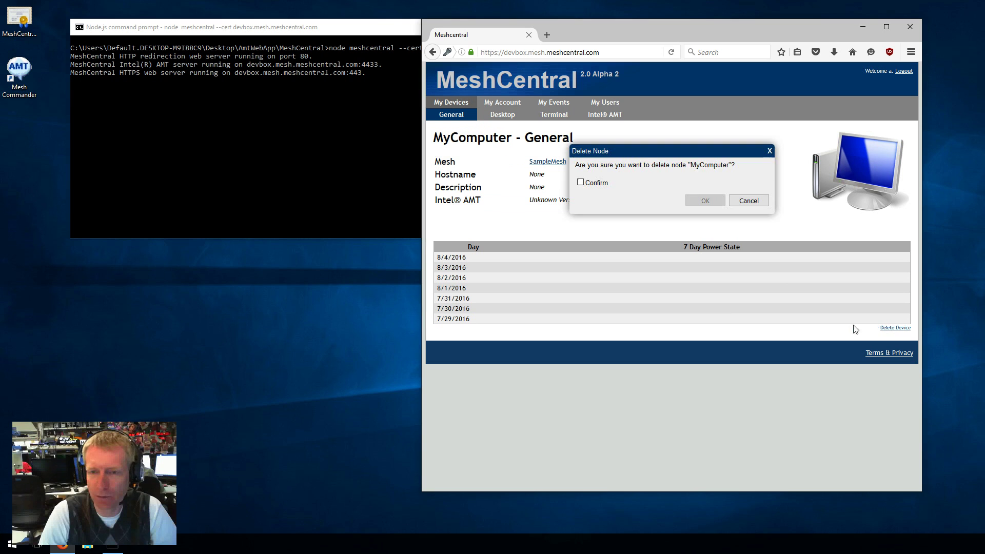
pyautogui.click(580, 183)
pyautogui.click(704, 201)
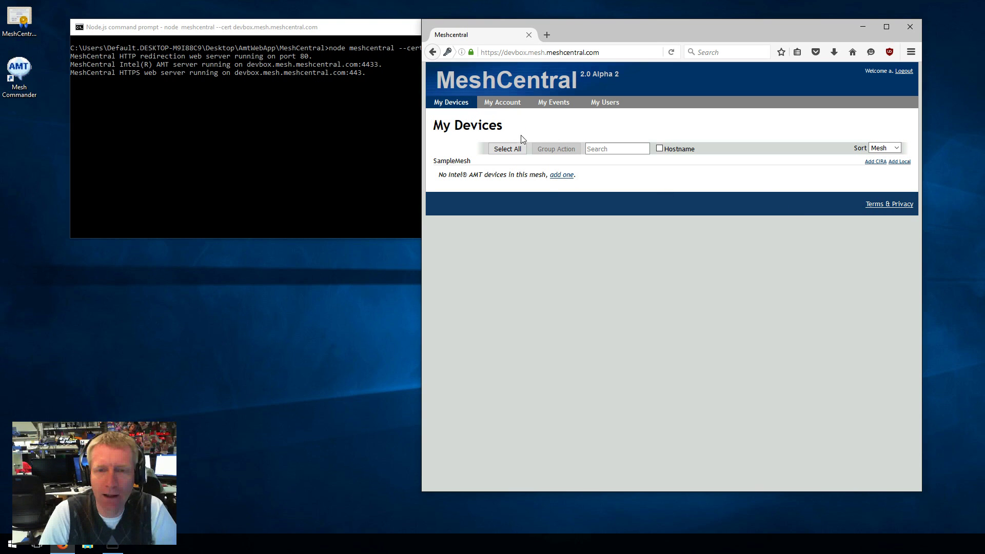
pyautogui.click(508, 103)
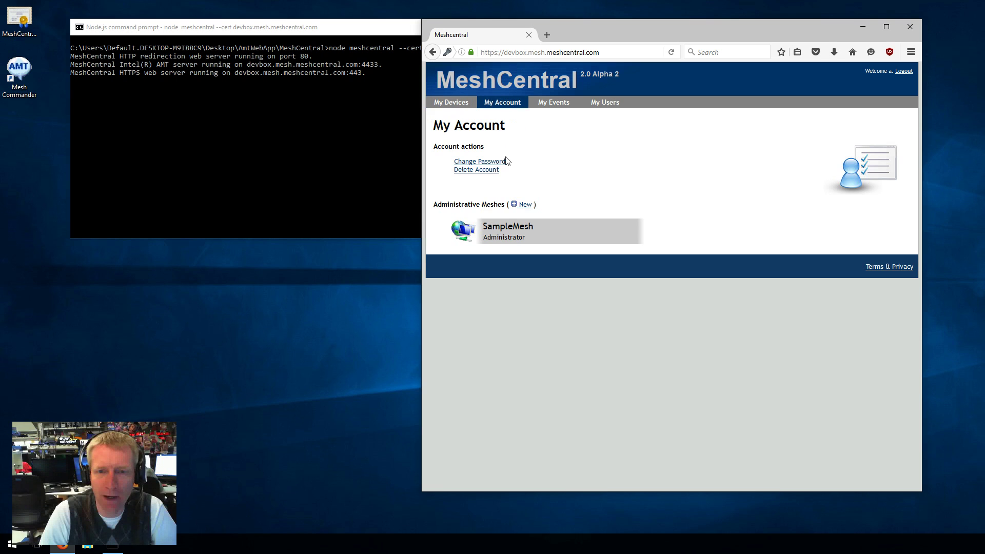
pyautogui.click(528, 209)
pyautogui.click(715, 198)
pyautogui.click(715, 206)
pyautogui.click(748, 251)
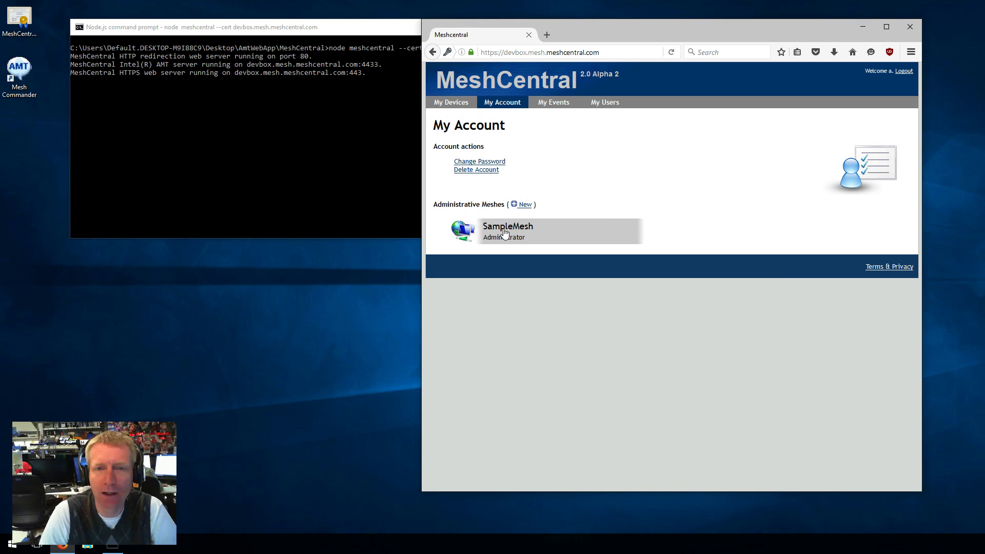
pyautogui.click(461, 105)
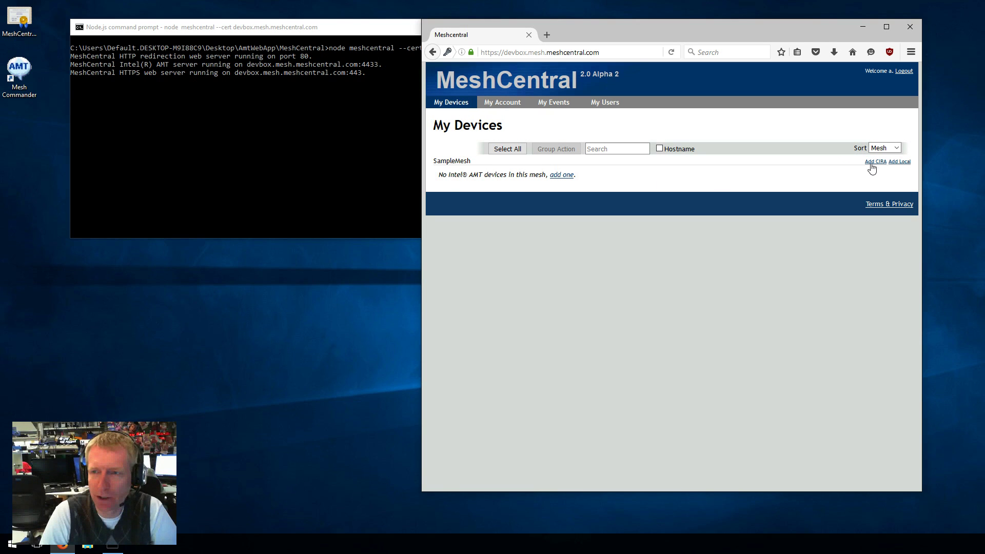
pyautogui.click(900, 162)
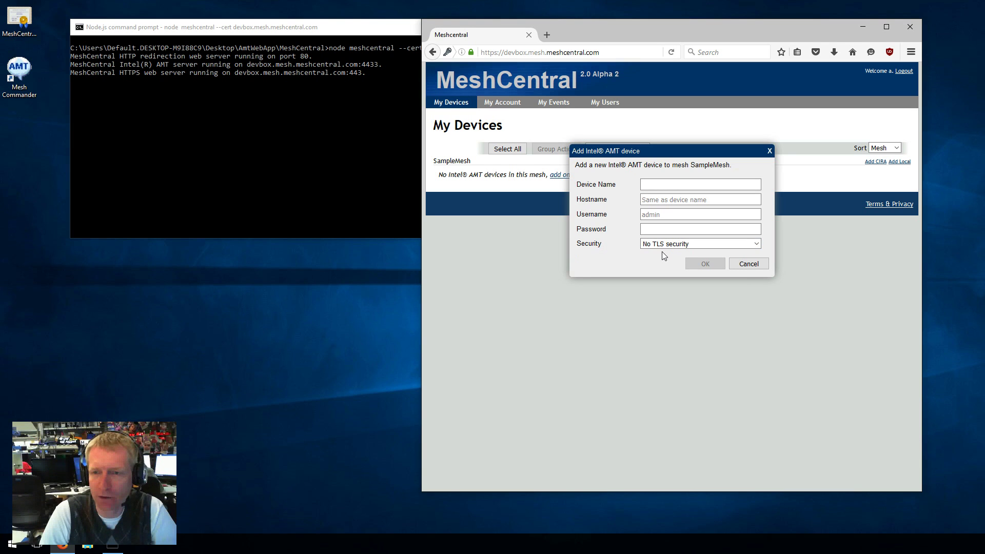
# Cancel the local AMT dialog, open Add CIRA to view Organization and MPS Server, and launch Mesh Commander.
pyautogui.click(747, 264)
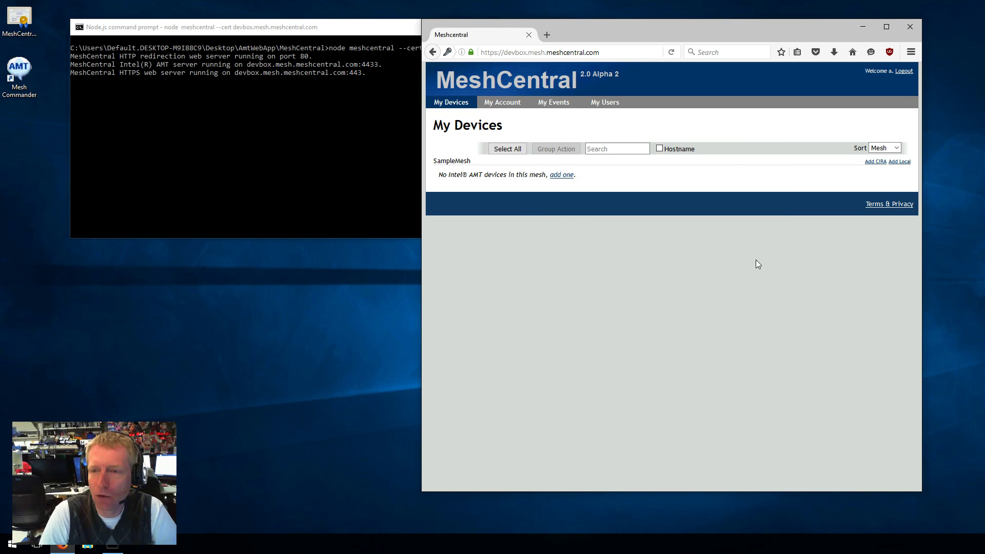
pyautogui.click(872, 162)
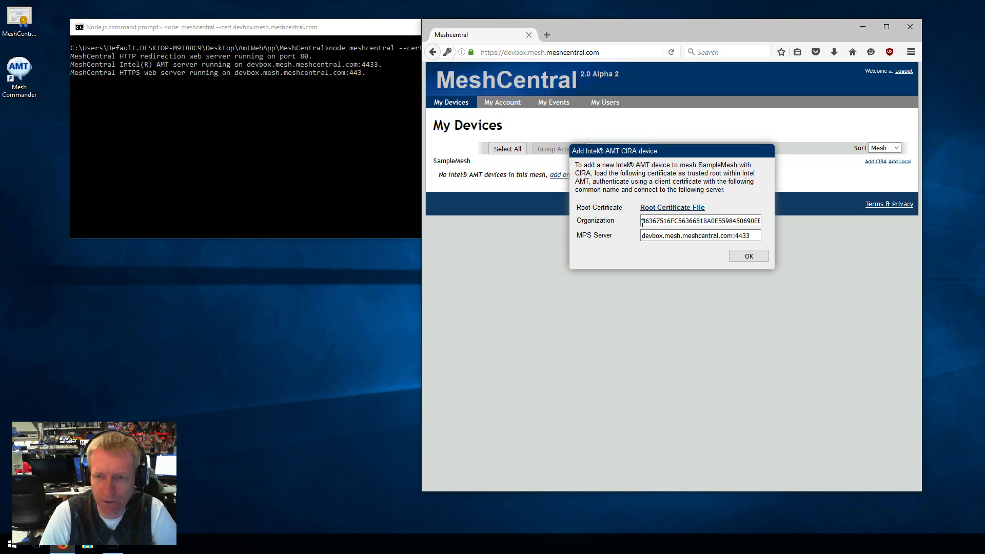
pyautogui.moveTo(642, 222); pyautogui.dragTo(786, 223)
pyautogui.moveTo(723, 221); pyautogui.dragTo(758, 237)
pyautogui.click(659, 235)
pyautogui.click(758, 237)
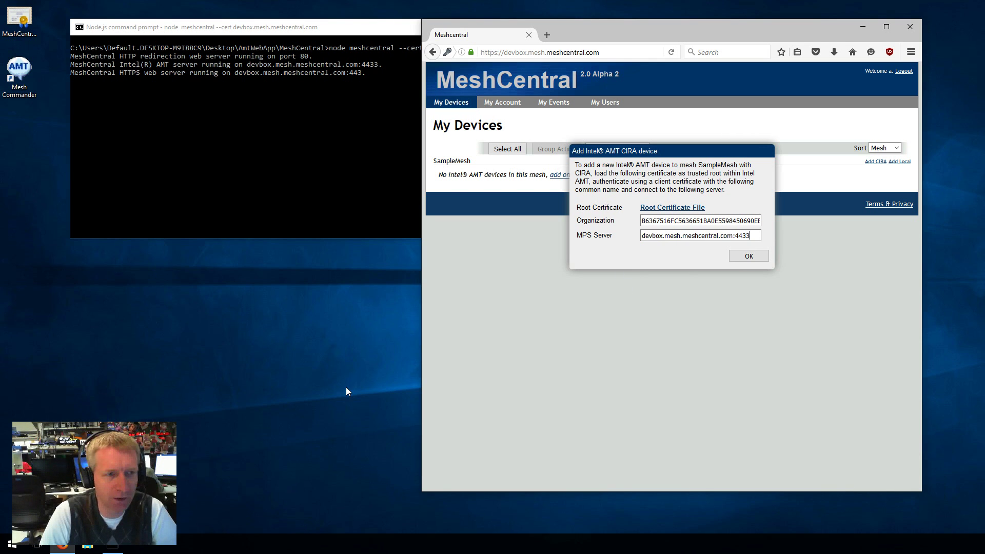
pyautogui.doubleClick(19, 72)
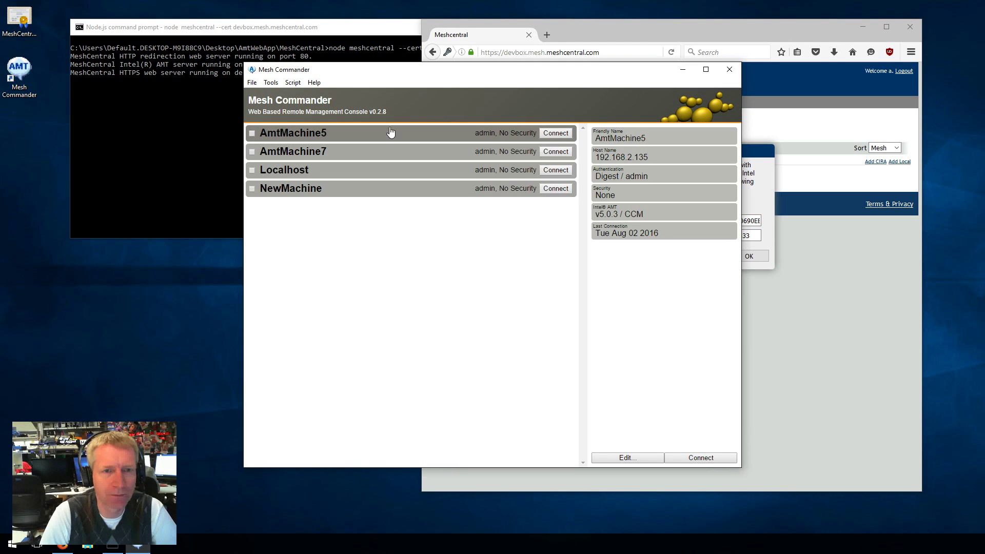
# Move Mesh Commander aside and connect to AmtMachine7.
pyautogui.moveTo(389, 74); pyautogui.dragTo(197, 111)
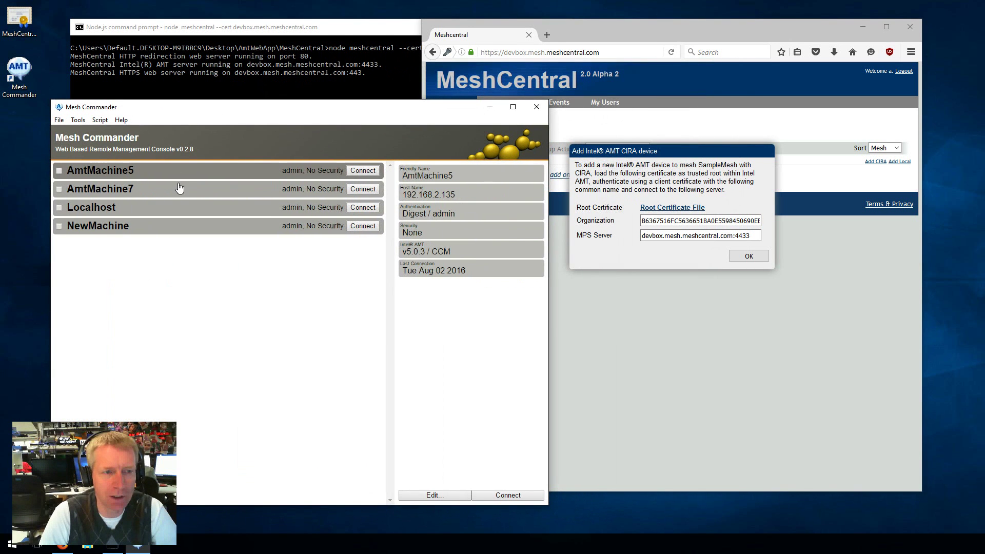
pyautogui.click(363, 189)
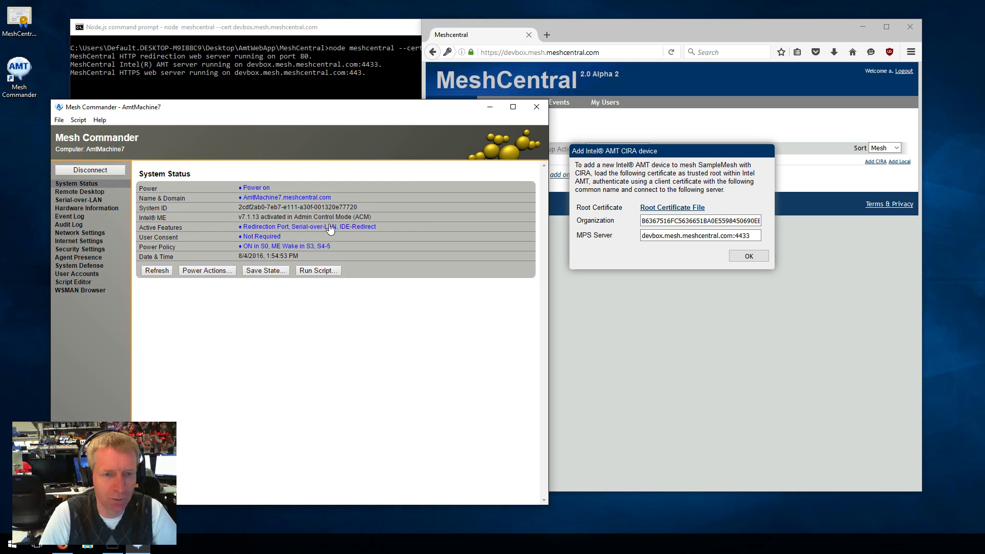
# Add the MeshCentralRoot-fac84e .cer to AmtMachine7's Security Settings as a Trusted Root Certificate.
pyautogui.click(88, 251)
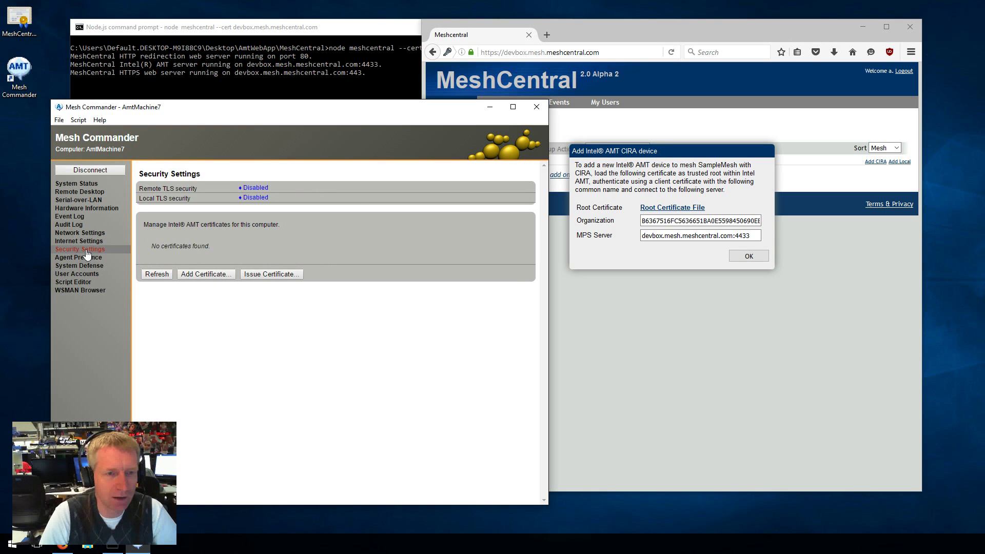
pyautogui.moveTo(256, 109); pyautogui.dragTo(233, 119)
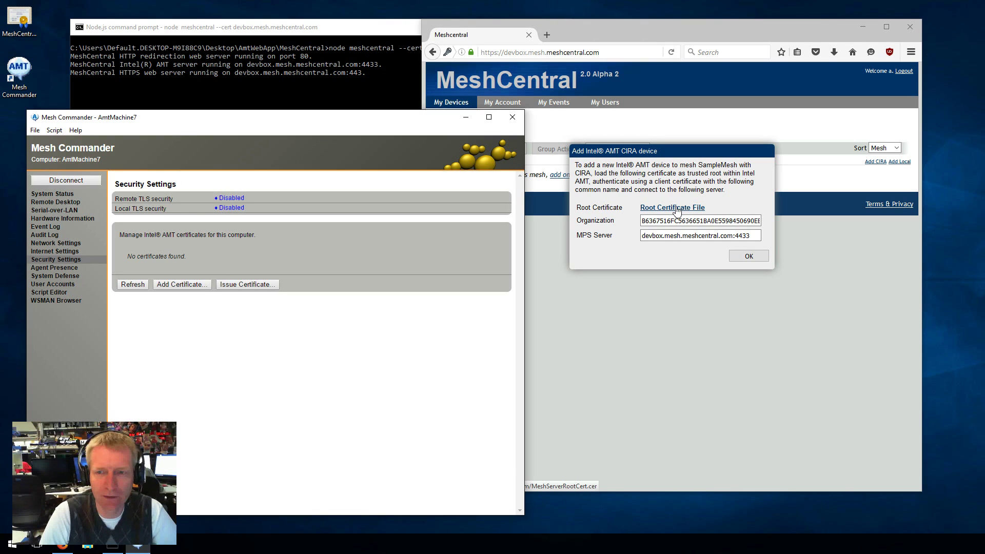
pyautogui.click(19, 21)
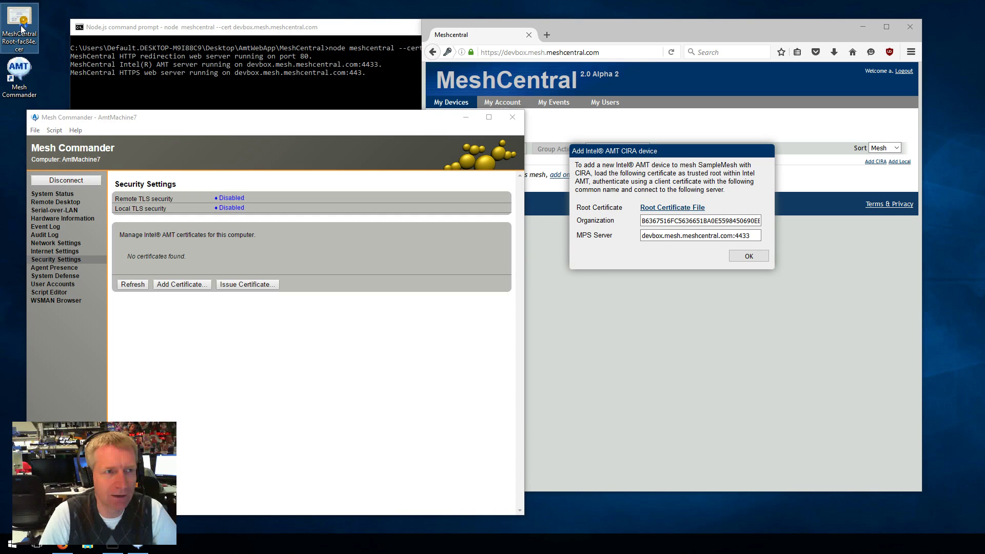
pyautogui.moveTo(20, 23); pyautogui.dragTo(176, 263)
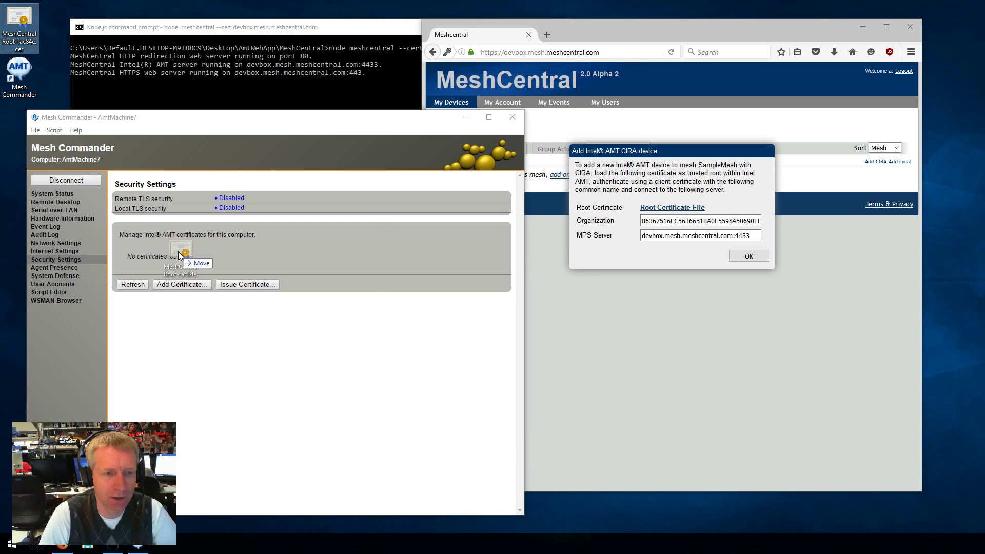
pyautogui.moveTo(179, 255); pyautogui.dragTo(180, 255)
pyautogui.click(308, 257)
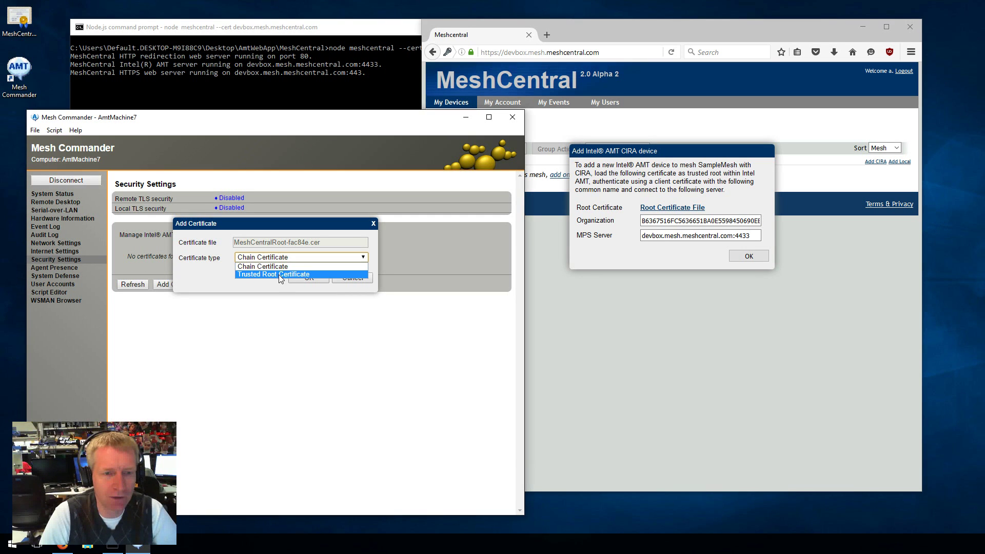
pyautogui.click(280, 275)
pyautogui.click(308, 279)
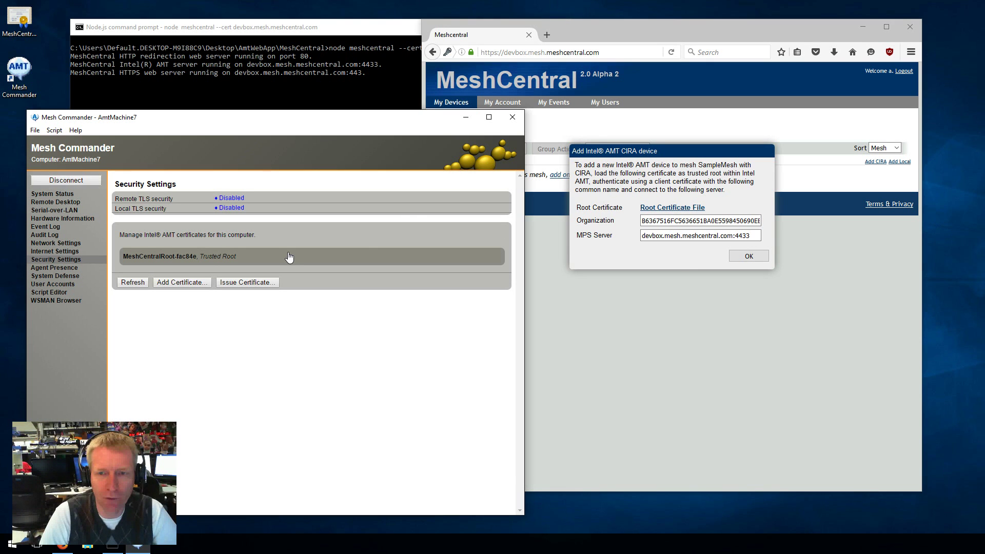
# Start a new certificate with common name MyTestComputer and paste the CIRA Organization value into it.
pyautogui.click(266, 279)
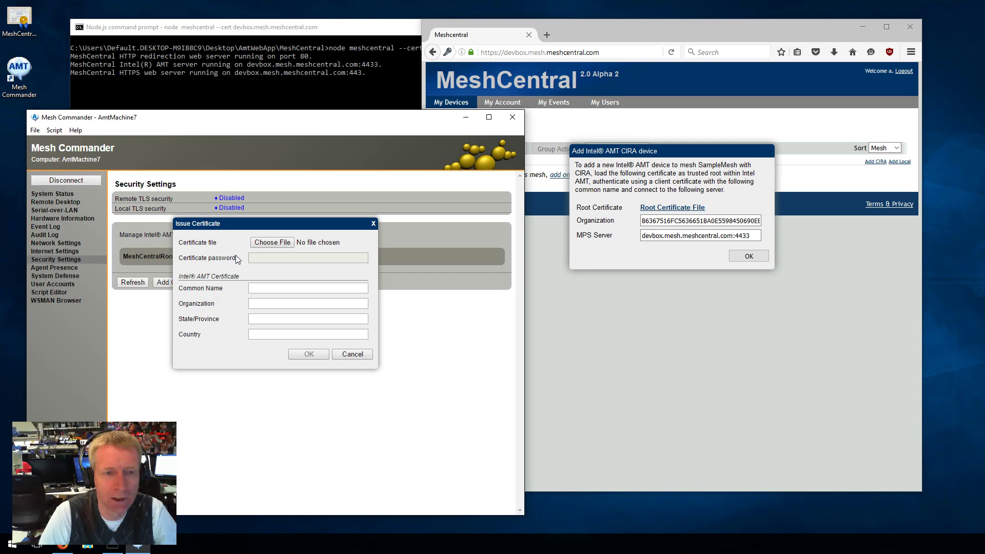
pyautogui.click(261, 287)
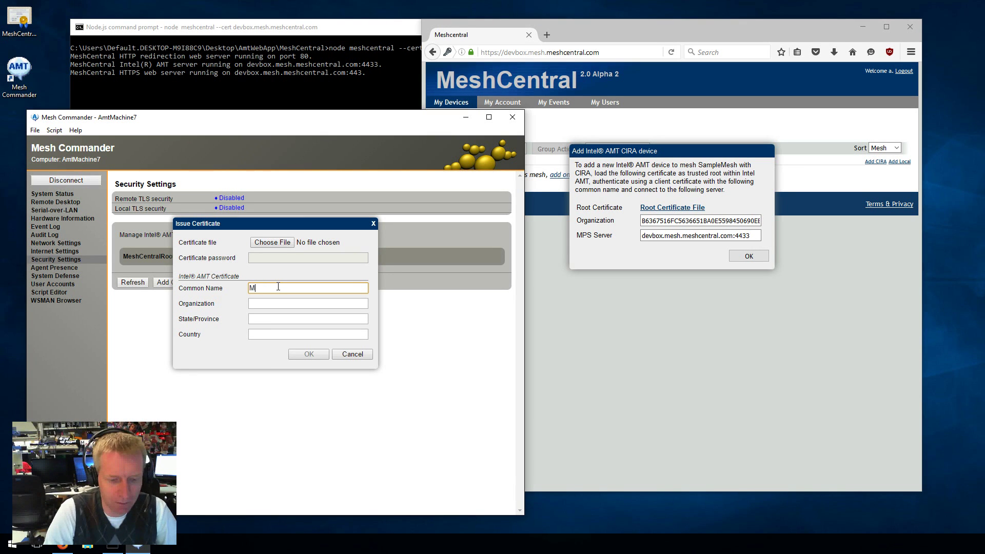
pyautogui.write('estComputer')
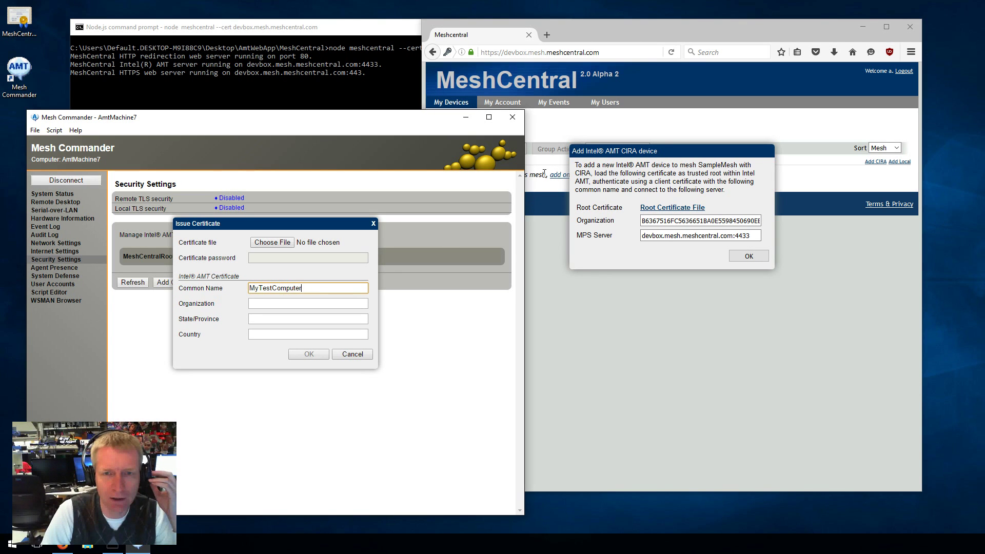
pyautogui.click(264, 303)
pyautogui.click(700, 221)
pyautogui.hotkey('ctrl', 'a')
pyautogui.hotkey('ctrl', 'c')
pyautogui.click(328, 303)
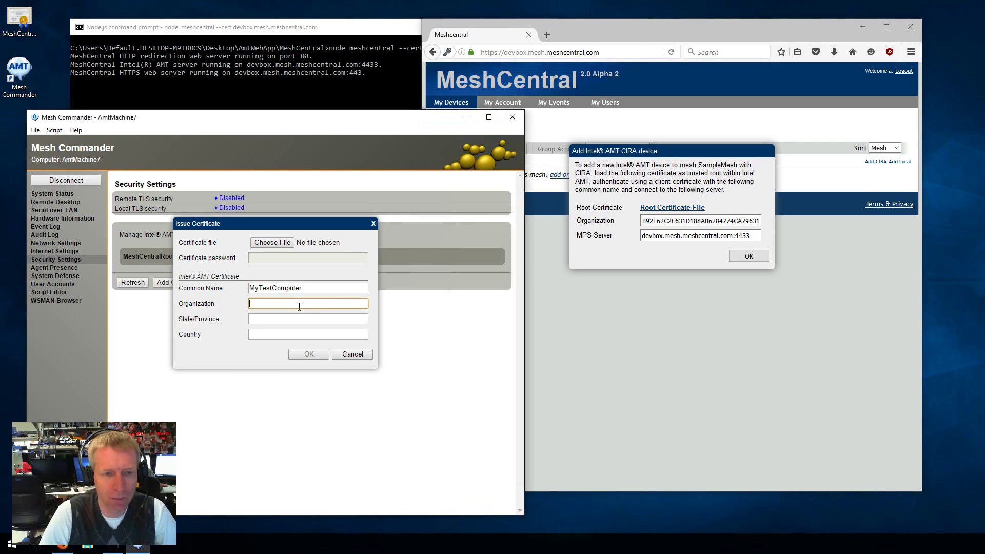
pyautogui.hotkey('ctrl', 'v')
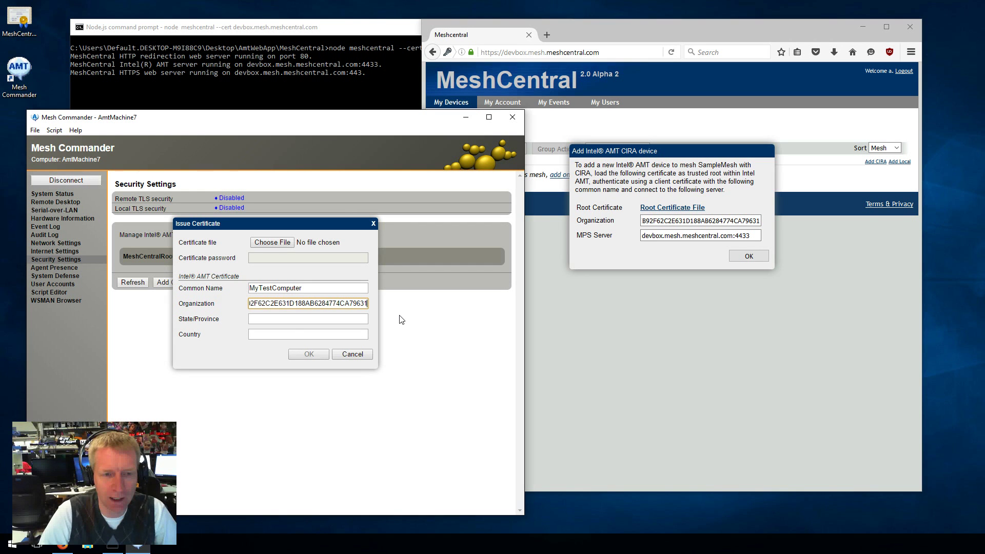
pyautogui.press('Home')
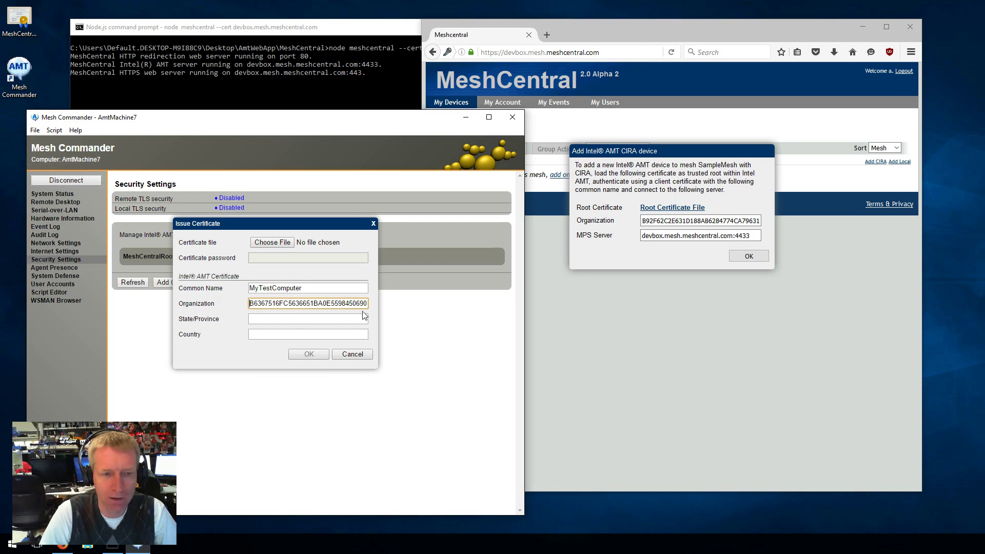
# Enter state OR and country US, then issue the certificate.
pyautogui.click(285, 317)
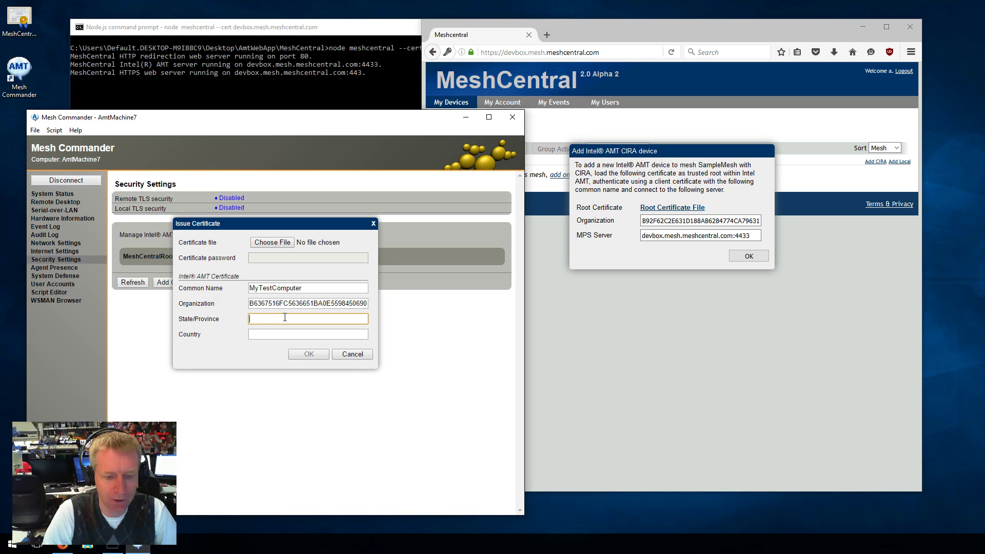
pyautogui.write('OR')
pyautogui.press('Tab')
pyautogui.write('US')
pyautogui.click(310, 355)
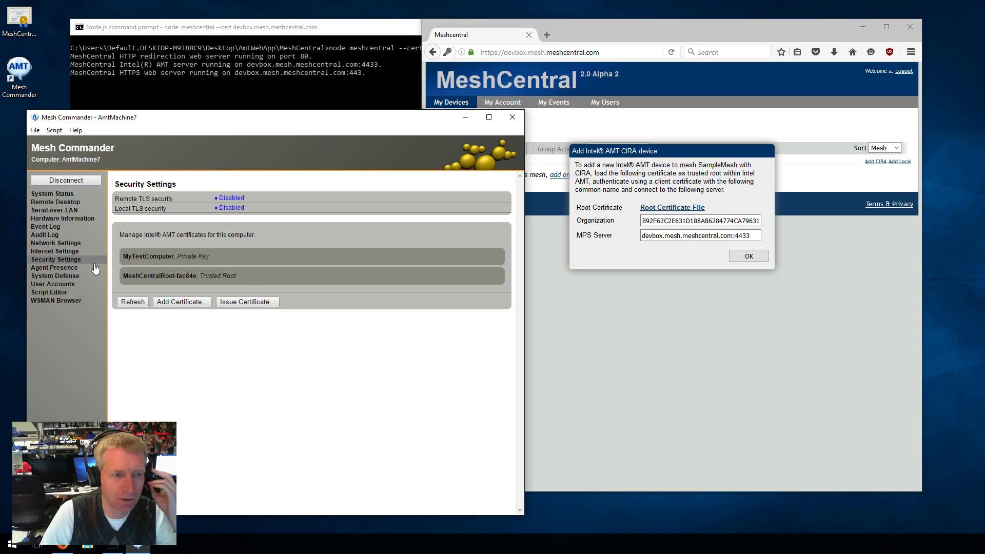
# Add remote server devbox.mesh.meshcentral.com:4433 with certificate authentication using MyTestComputer.
pyautogui.click(55, 251)
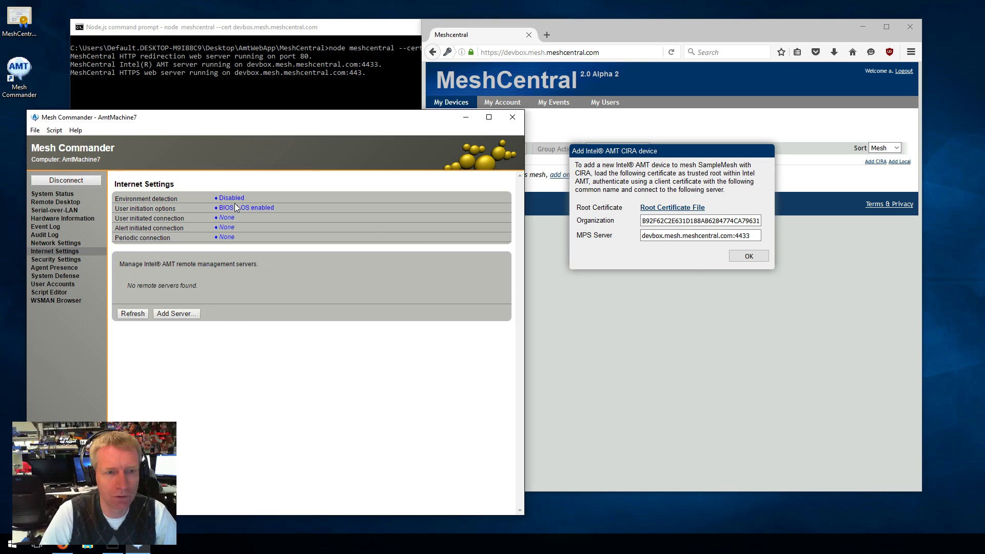
pyautogui.click(174, 313)
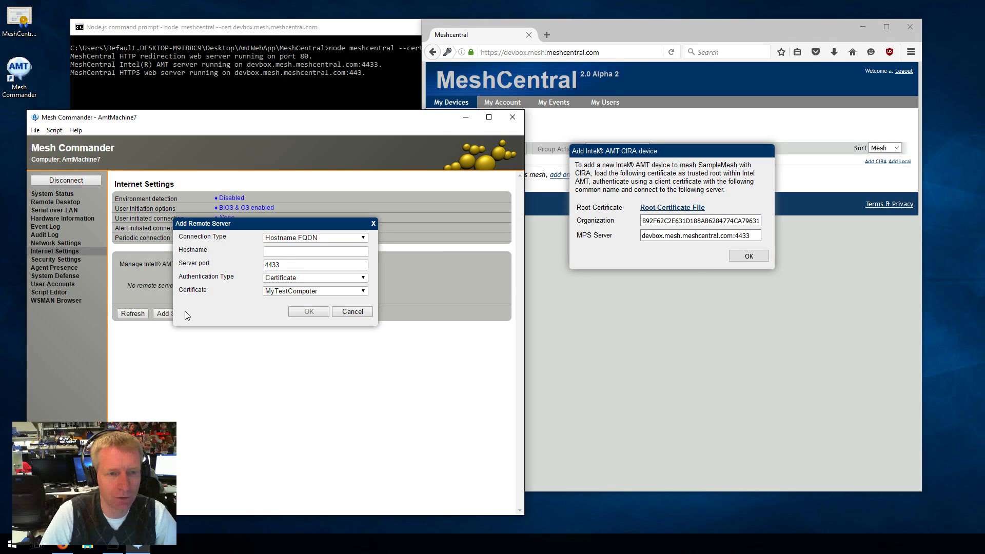
pyautogui.click(290, 239)
pyautogui.click(289, 239)
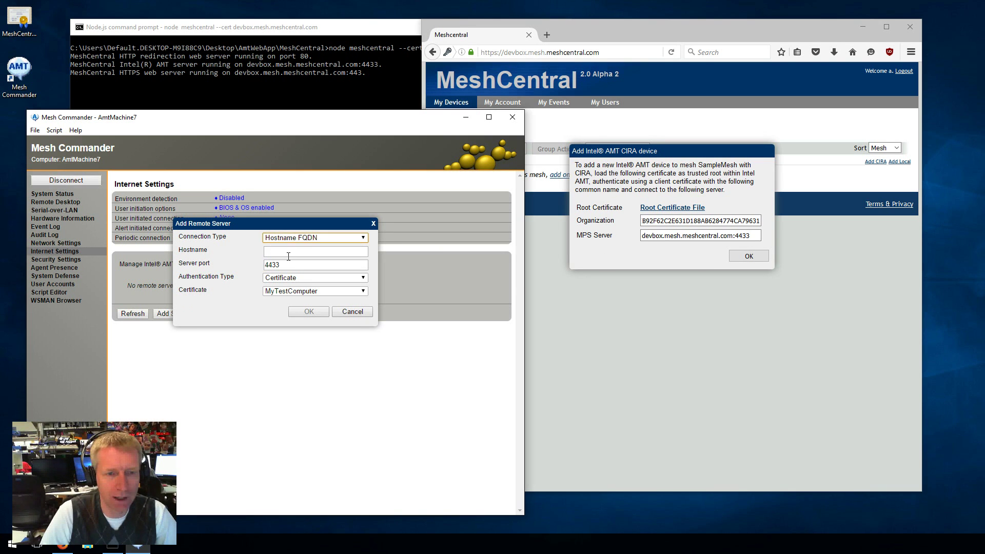
pyautogui.moveTo(732, 238); pyautogui.dragTo(621, 239)
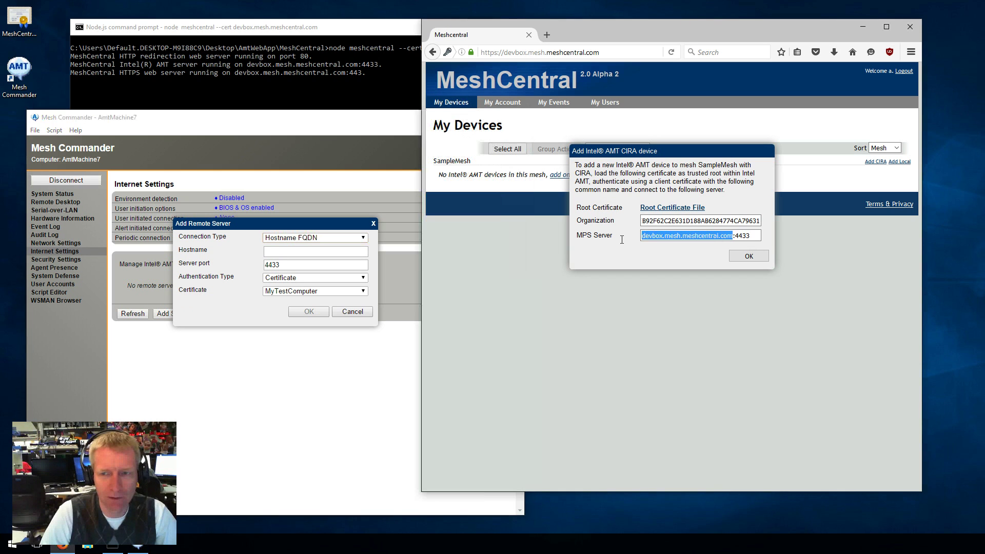
pyautogui.hotkey('ctrl', 'c')
pyautogui.click(317, 252)
pyautogui.hotkey('ctrl', 'v')
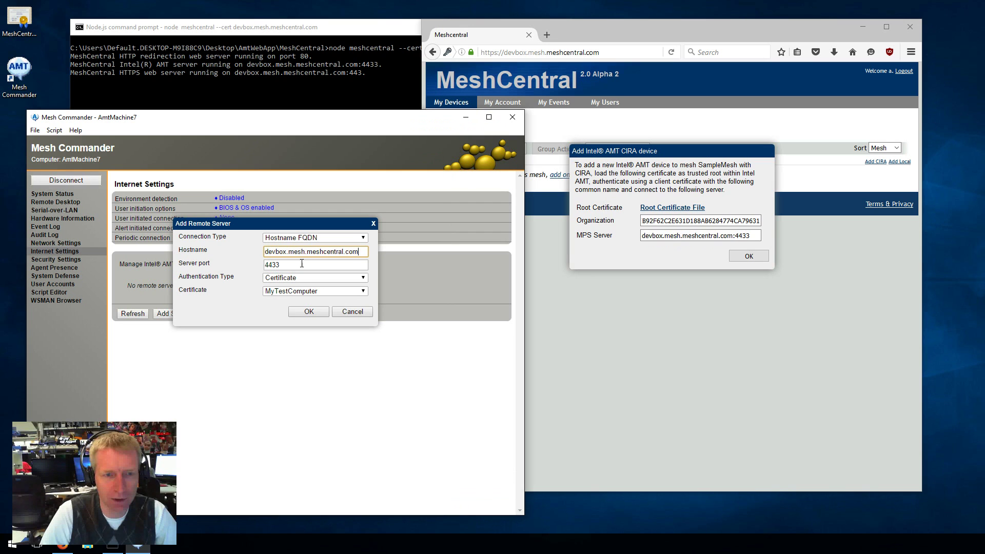
pyautogui.press('Tab')
pyautogui.click(301, 275)
pyautogui.click(300, 277)
pyautogui.click(290, 291)
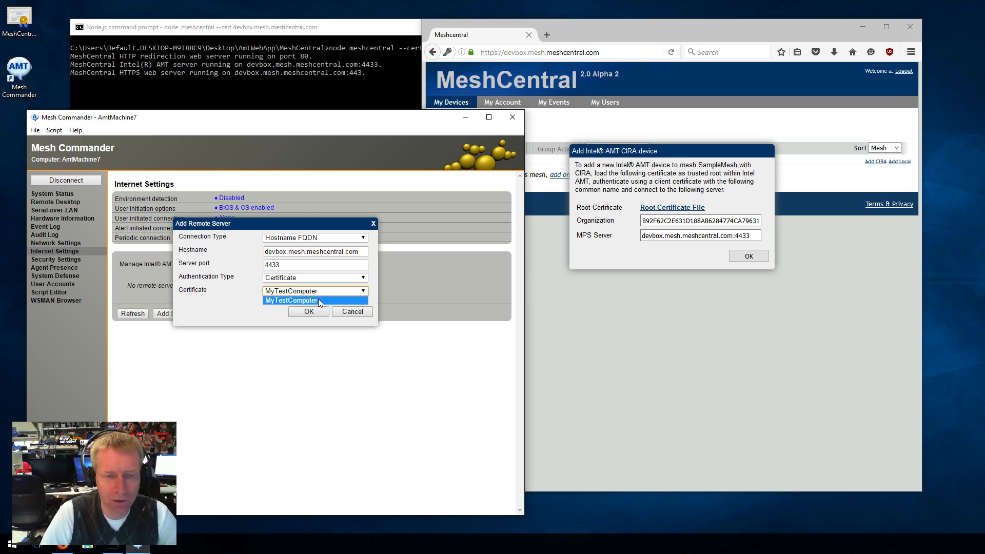
pyautogui.click(317, 300)
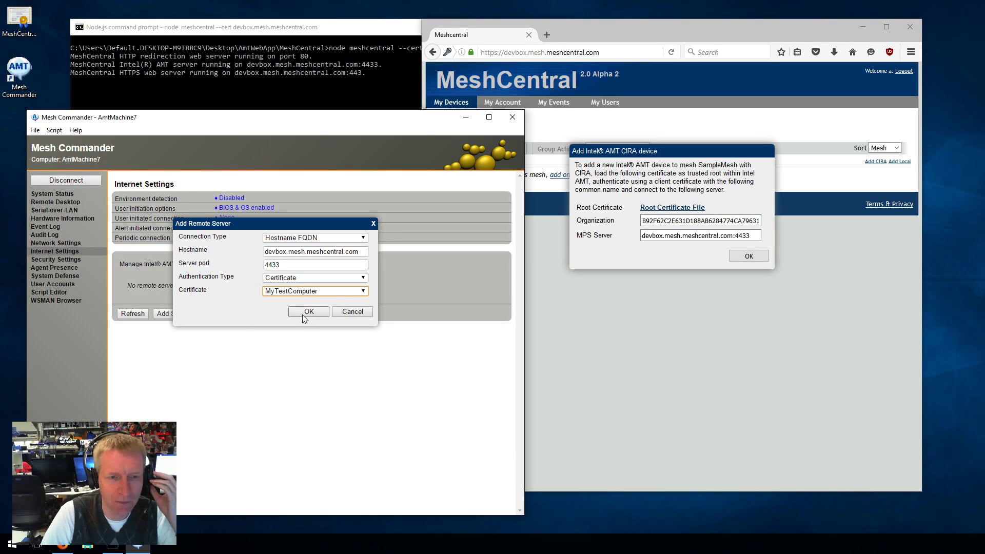
pyautogui.click(308, 312)
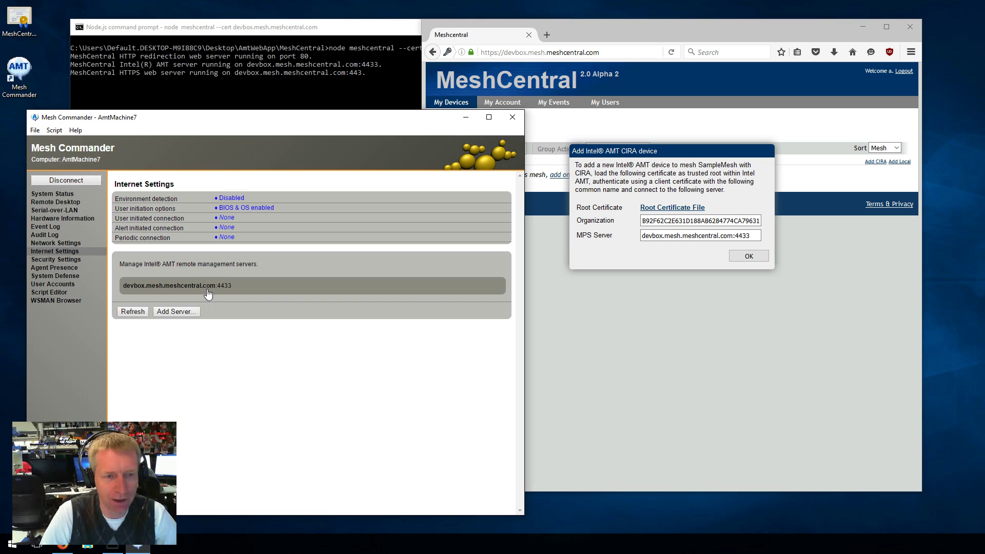
# Set a periodic connection to devbox.mesh.meshcentral.com every 10 seconds.
pyautogui.click(227, 236)
pyautogui.click(290, 237)
pyautogui.click(291, 253)
pyautogui.doubleClick(287, 277)
pyautogui.write('10')
pyautogui.click(318, 300)
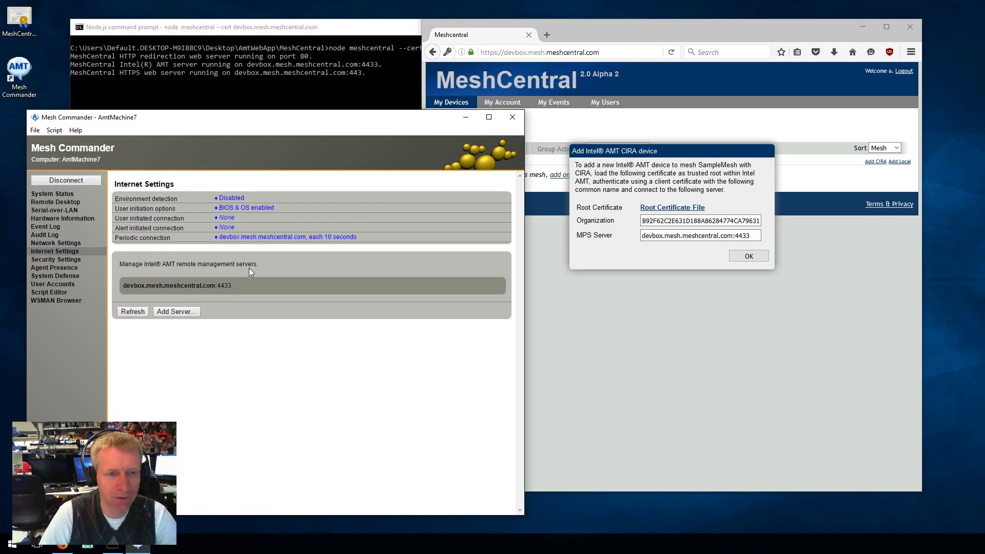
# Close MeshCentral's CIRA instructions and add test.org as an environment detection intranet domain.
pyautogui.click(747, 256)
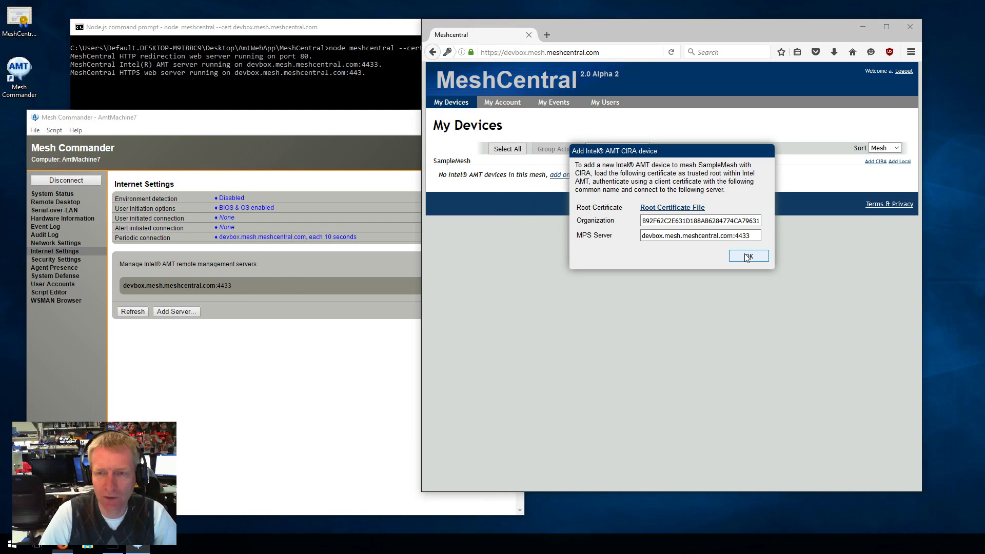
pyautogui.click(250, 376)
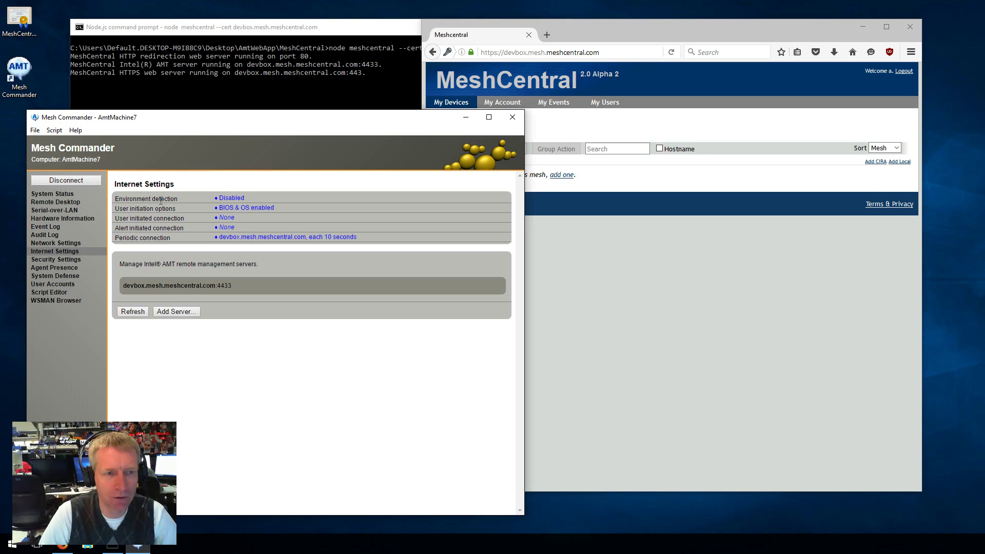
pyautogui.click(230, 201)
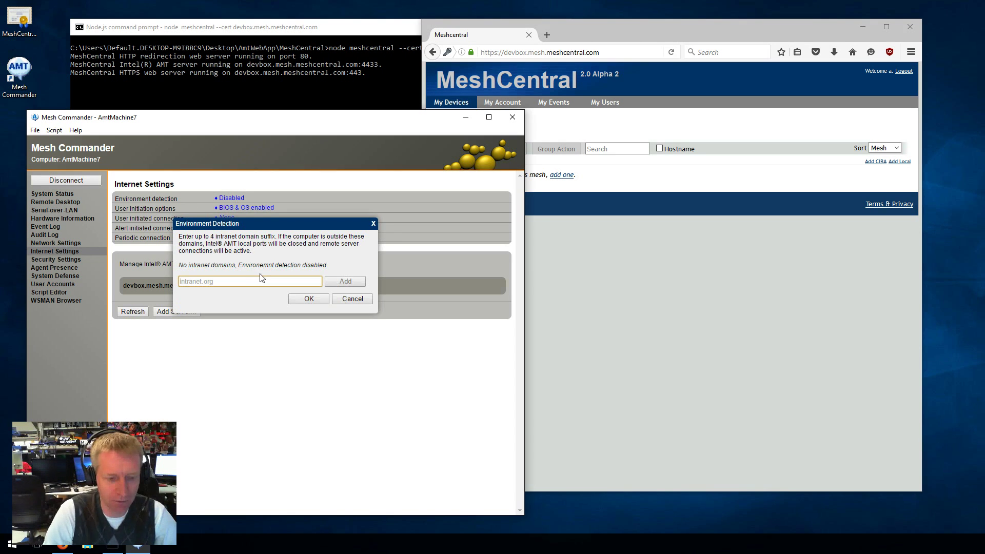
pyautogui.write('test.org')
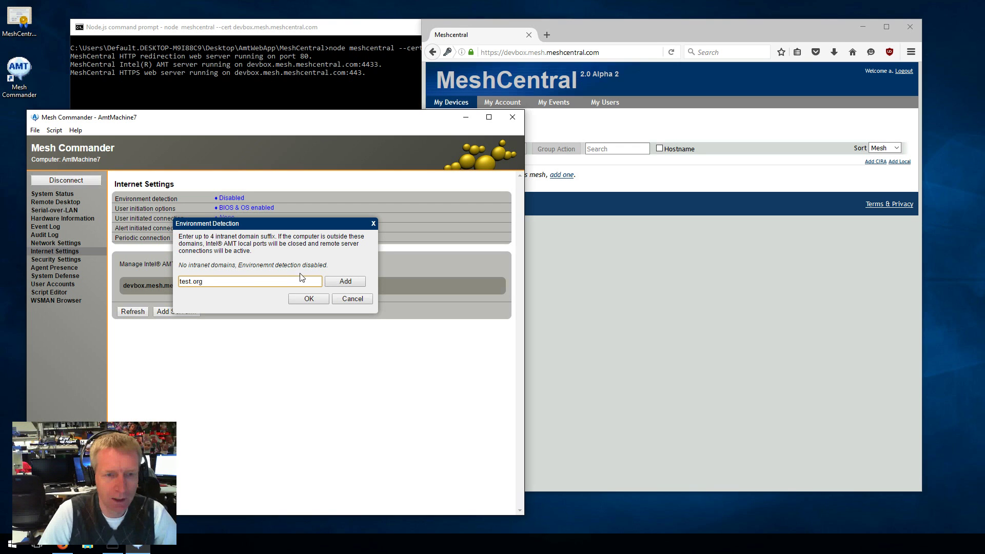
pyautogui.click(330, 281)
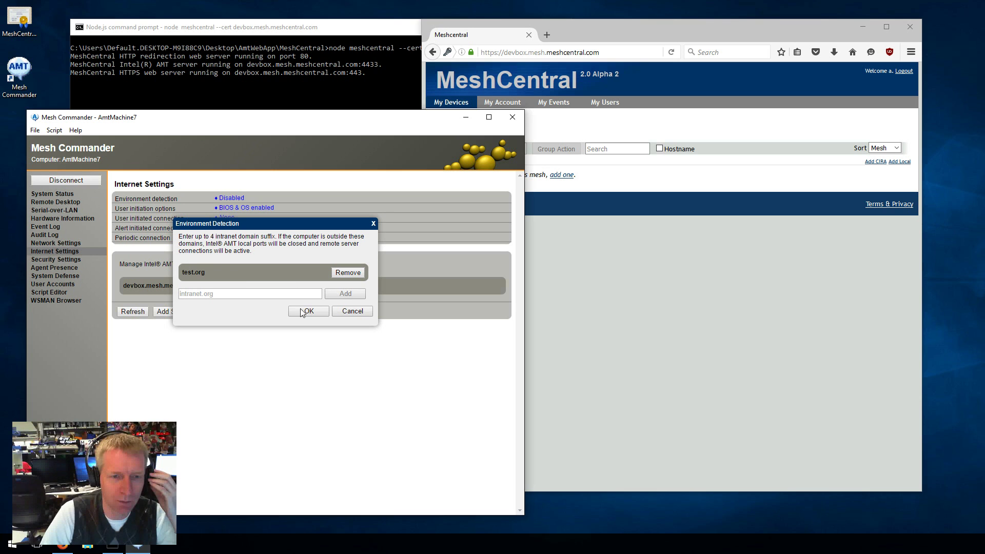
# Replace test.org with dummy.com and apply the environment detection settings.
pyautogui.click(340, 275)
pyautogui.click(224, 281)
pyautogui.write('dummy.')
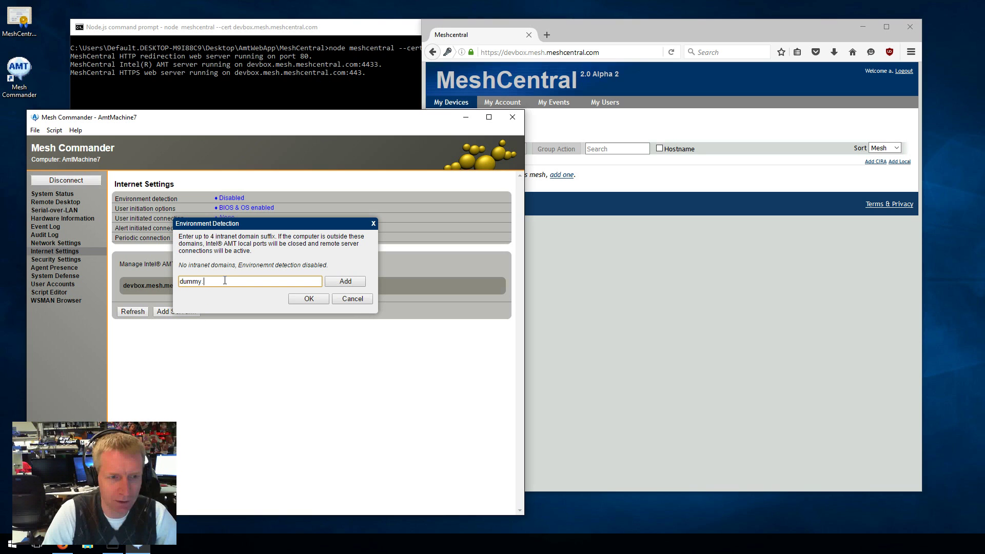
pyautogui.write('com')
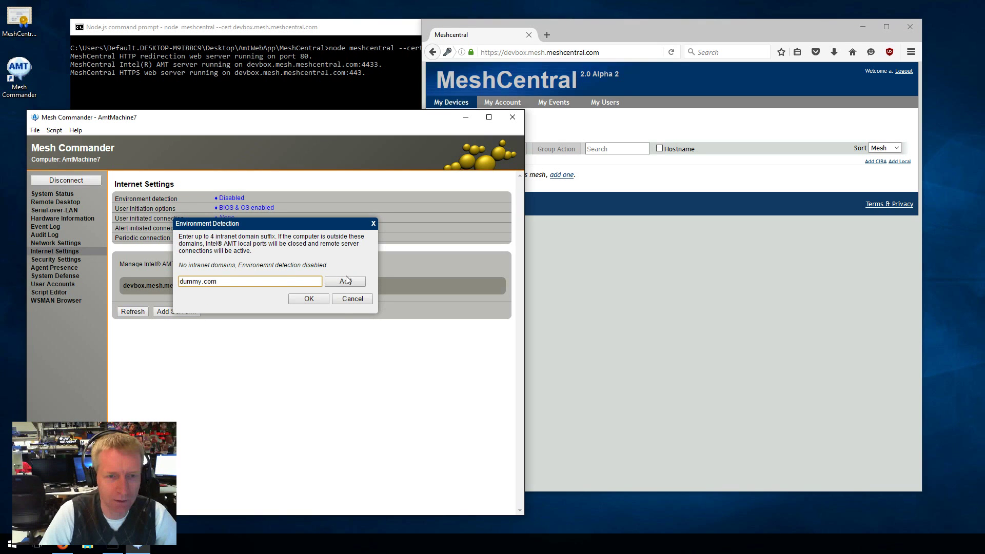
pyautogui.click(336, 281)
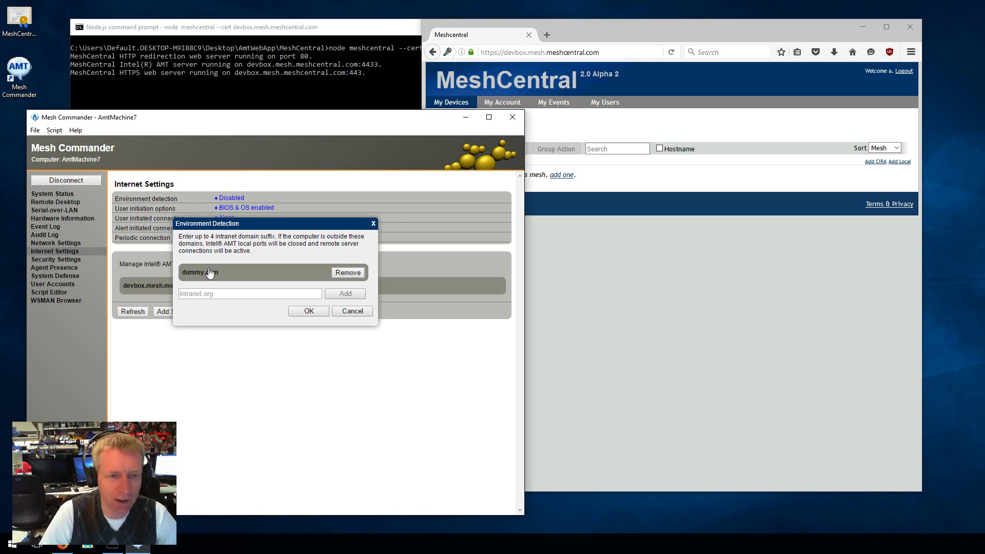
pyautogui.click(316, 311)
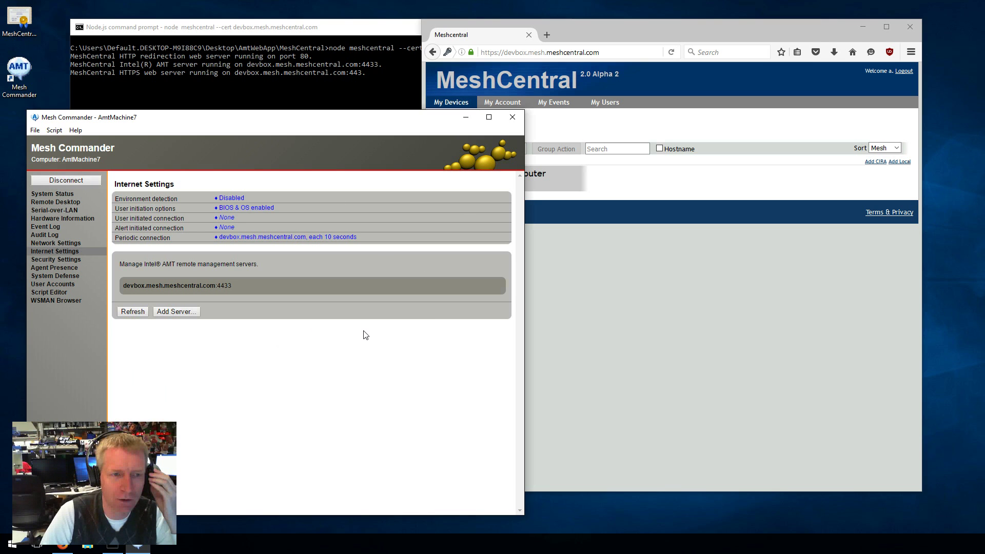
# Bring MeshCentral forward to show MyTestComputer connected via CIRA under SampleMesh.
pyautogui.moveTo(277, 119); pyautogui.dragTo(255, 120)
pyautogui.click(552, 218)
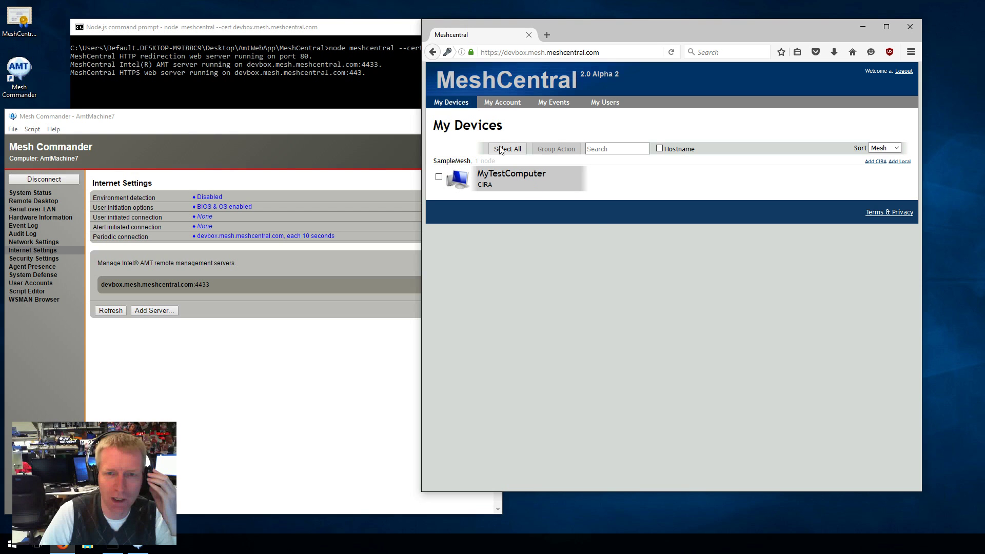
pyautogui.moveTo(580, 29); pyautogui.dragTo(613, 42)
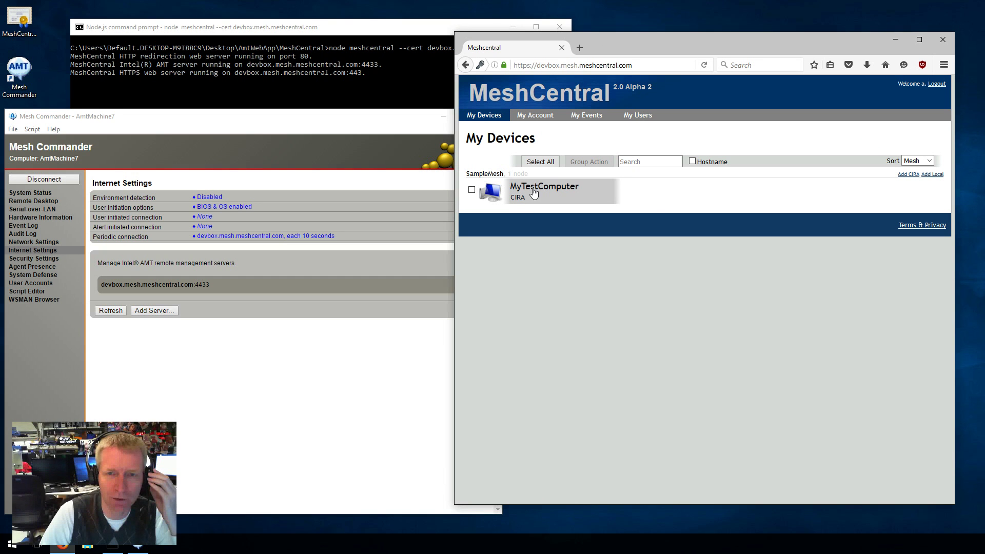
pyautogui.moveTo(517, 205)
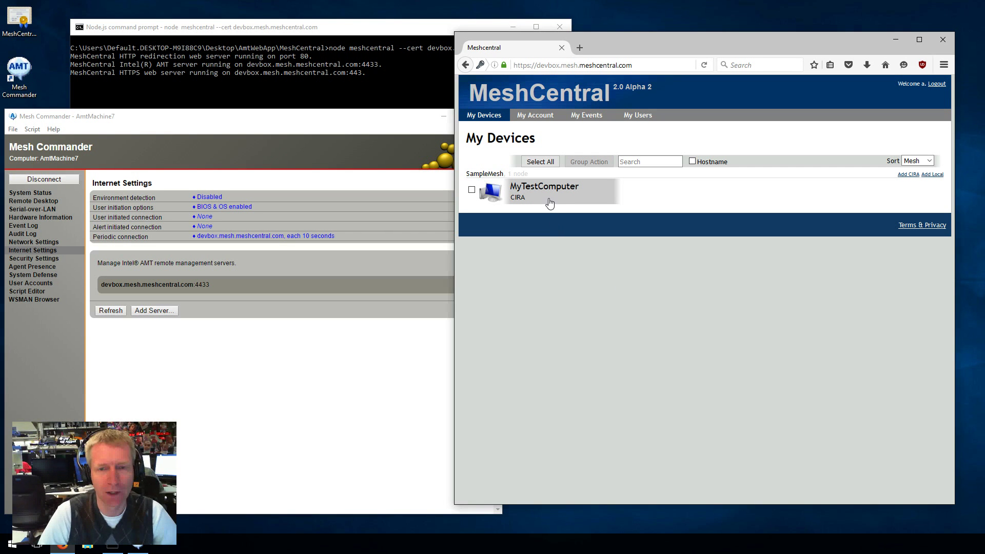
# Disconnect Mesh Commander from AmtMachine7 and minimize it.
pyautogui.click(301, 327)
pyautogui.click(44, 179)
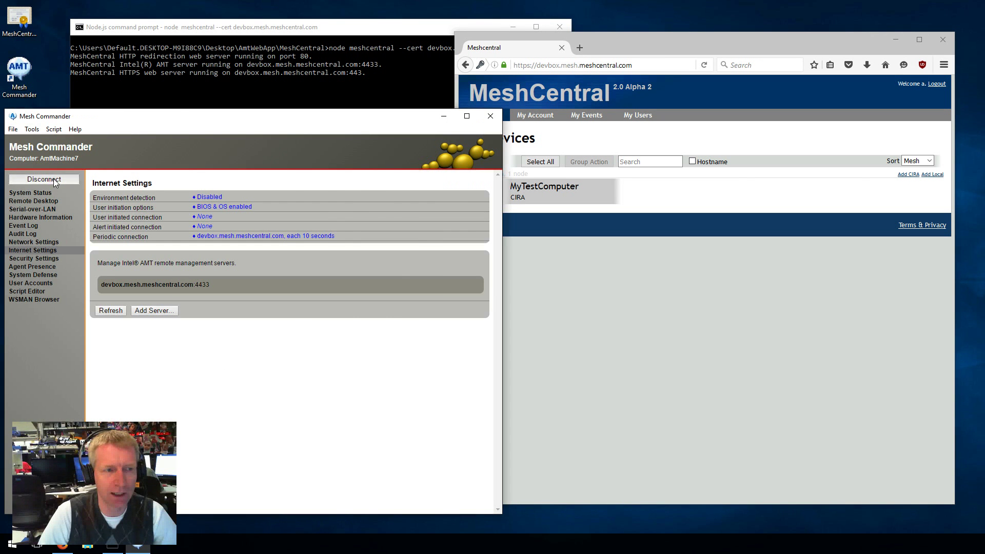
pyautogui.press('super+Down')
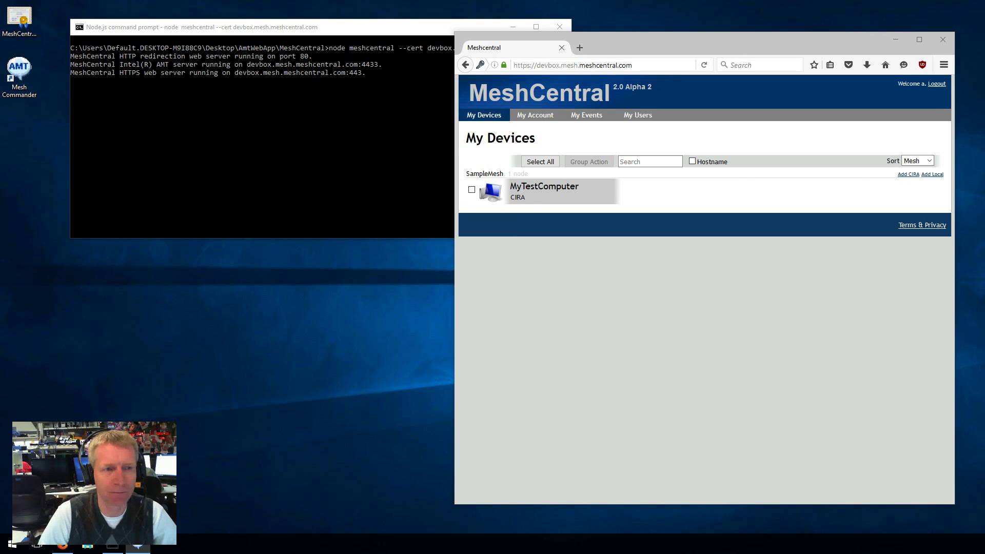
# Open MyTestComputer's details and look over its icon and Intel AMT credential options without changing them.
pyautogui.click(539, 197)
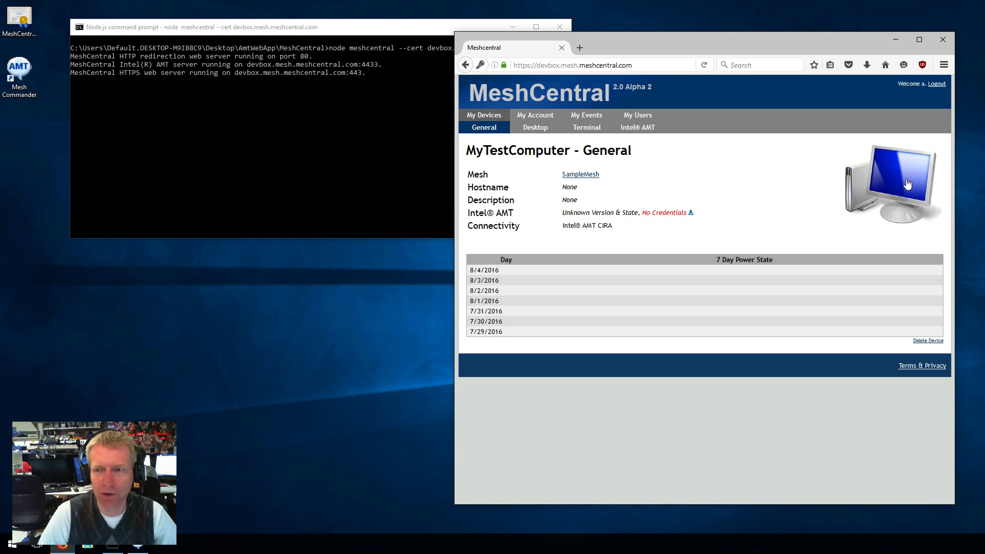
pyautogui.click(867, 193)
pyautogui.click(802, 164)
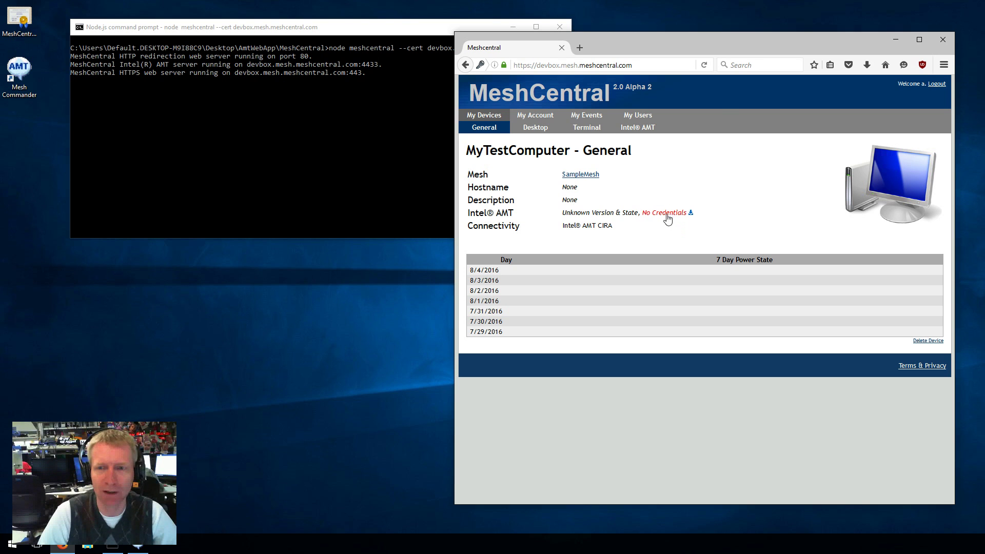
pyautogui.click(666, 213)
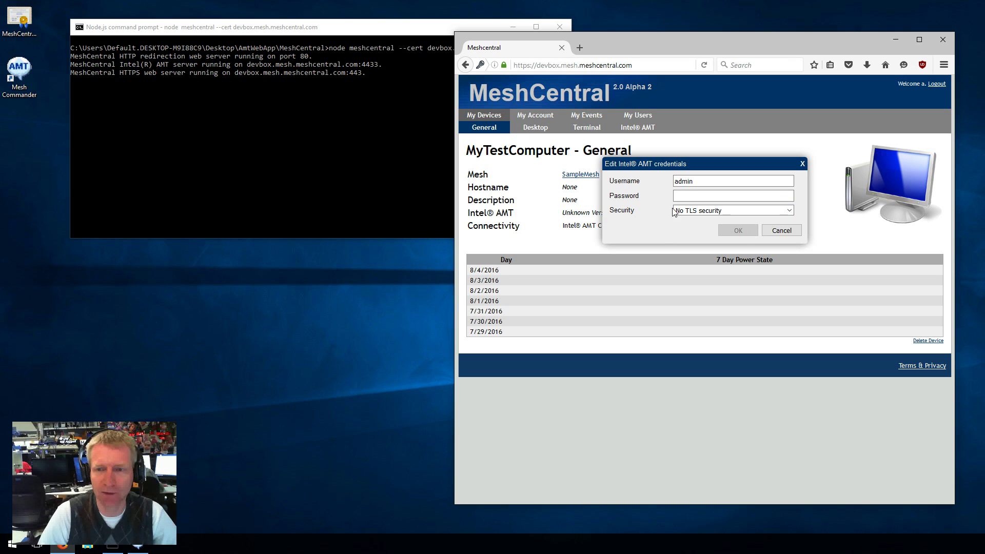
pyautogui.click(782, 230)
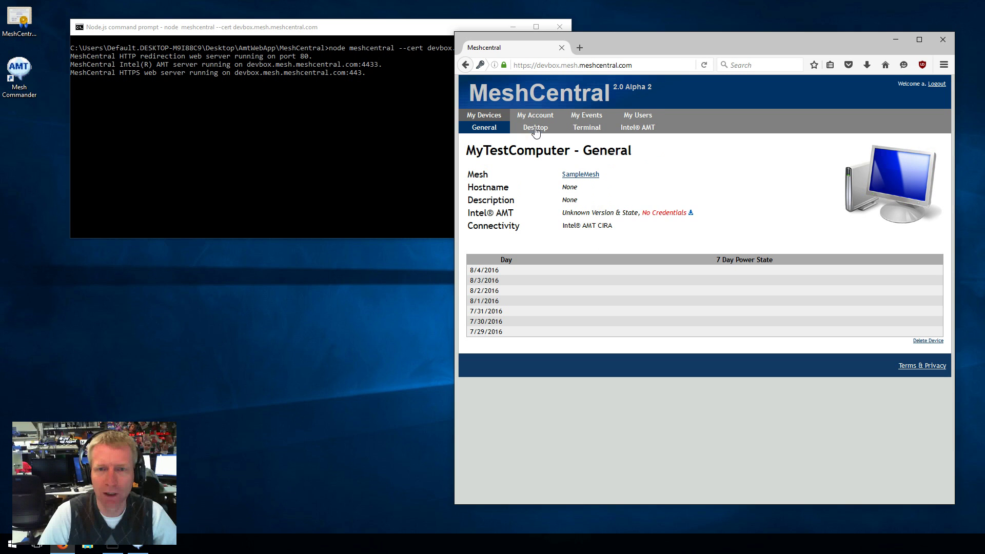
# Connect the remote desktop using the AMT admin password with No TLS security.
pyautogui.click(535, 128)
pyautogui.click(492, 175)
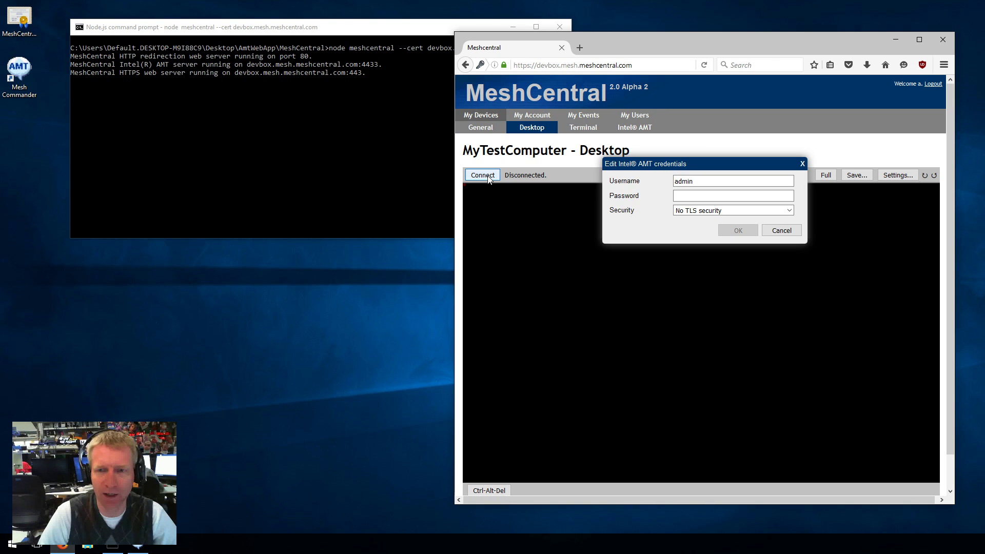
pyautogui.click(688, 195)
pyautogui.write('P@ssw0rd')
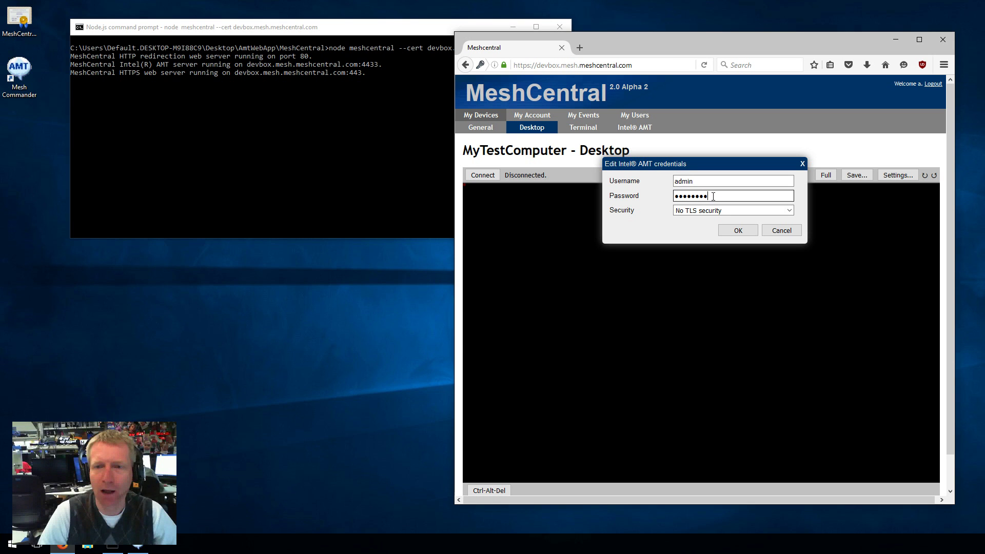
pyautogui.click(700, 210)
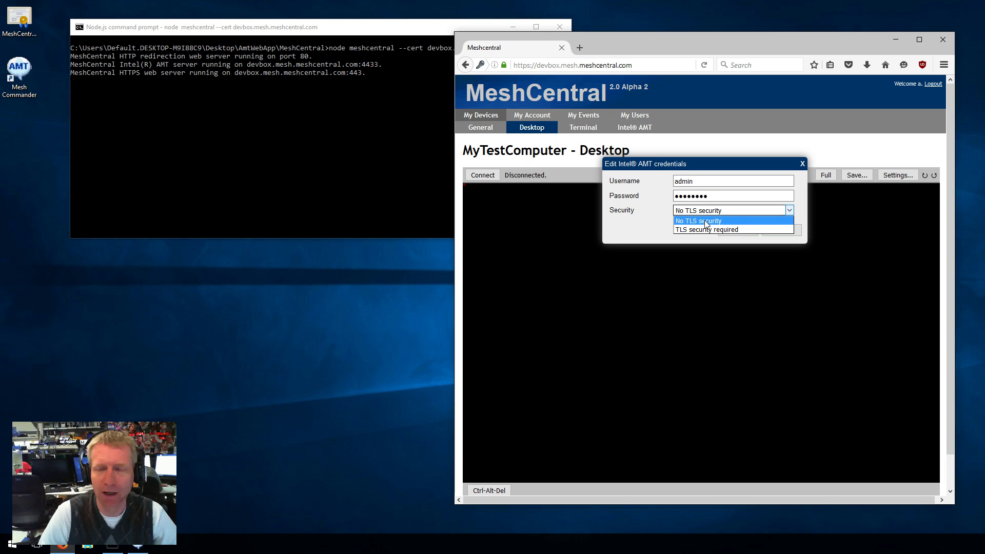
pyautogui.click(706, 220)
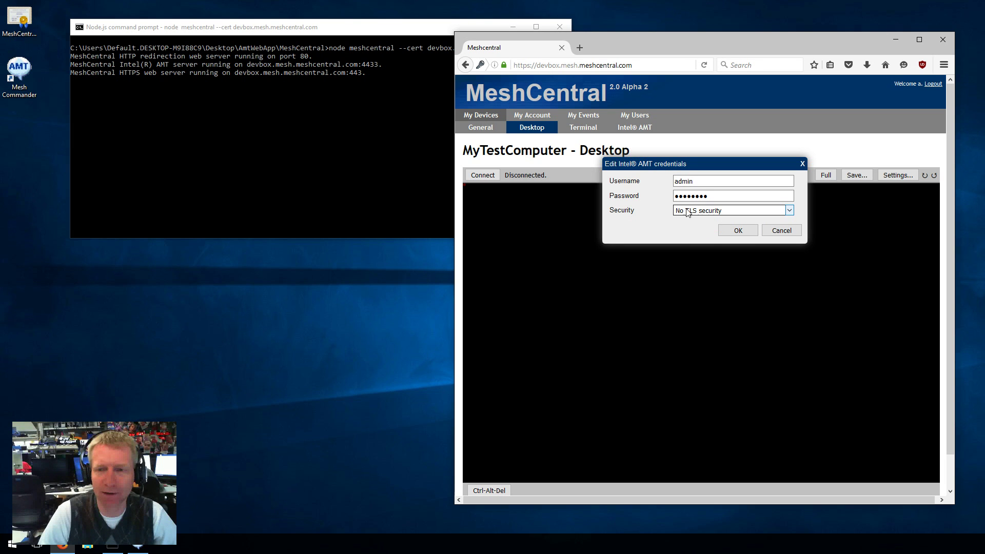
pyautogui.click(690, 212)
pyautogui.click(691, 214)
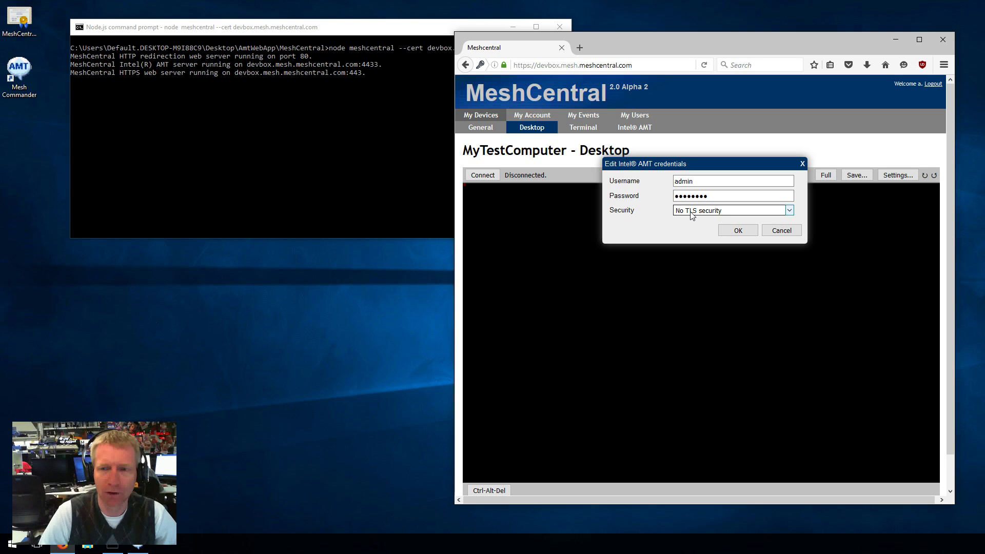
pyautogui.click(736, 230)
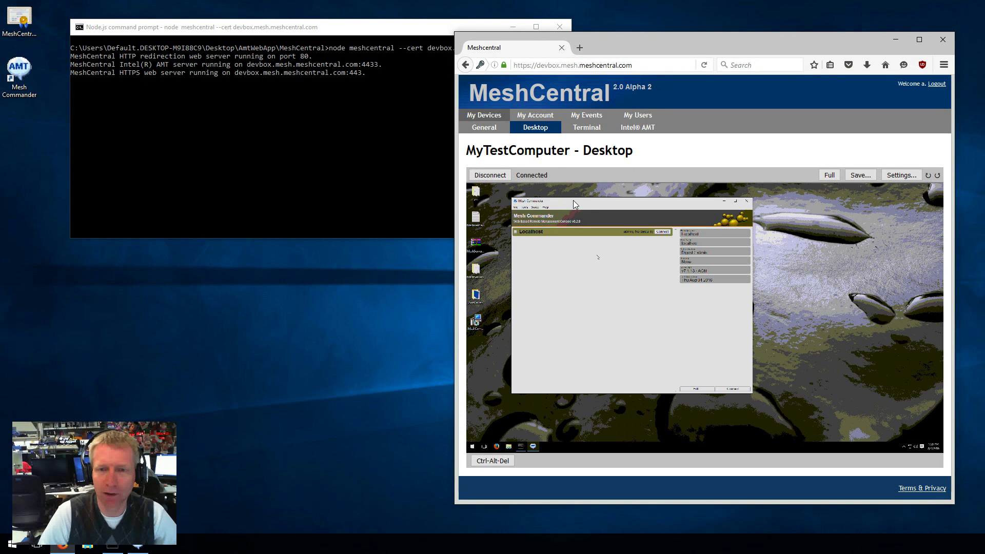
# Briefly try a Terminal connection, then connect to Intel AMT to load the System Status.
pyautogui.moveTo(574, 200); pyautogui.dragTo(578, 204)
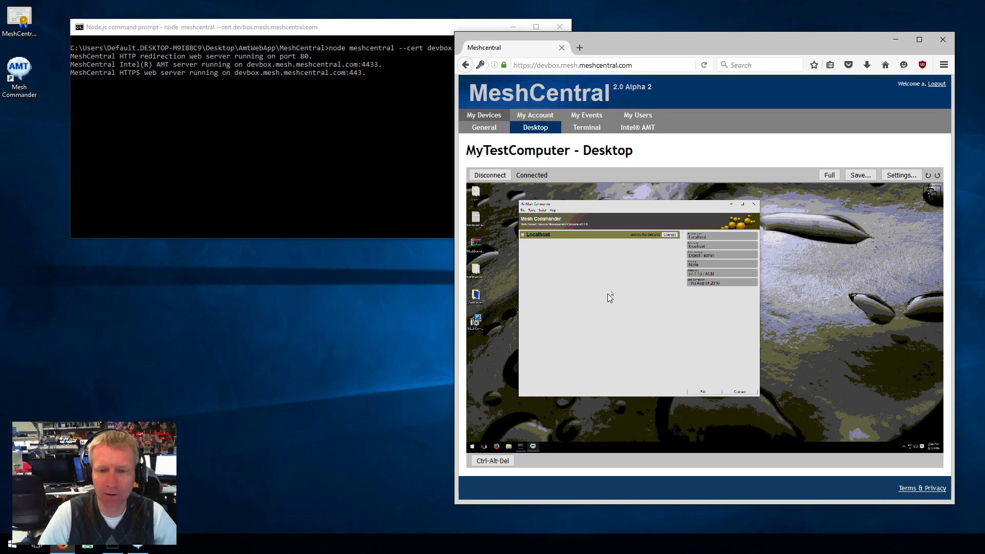
pyautogui.click(580, 128)
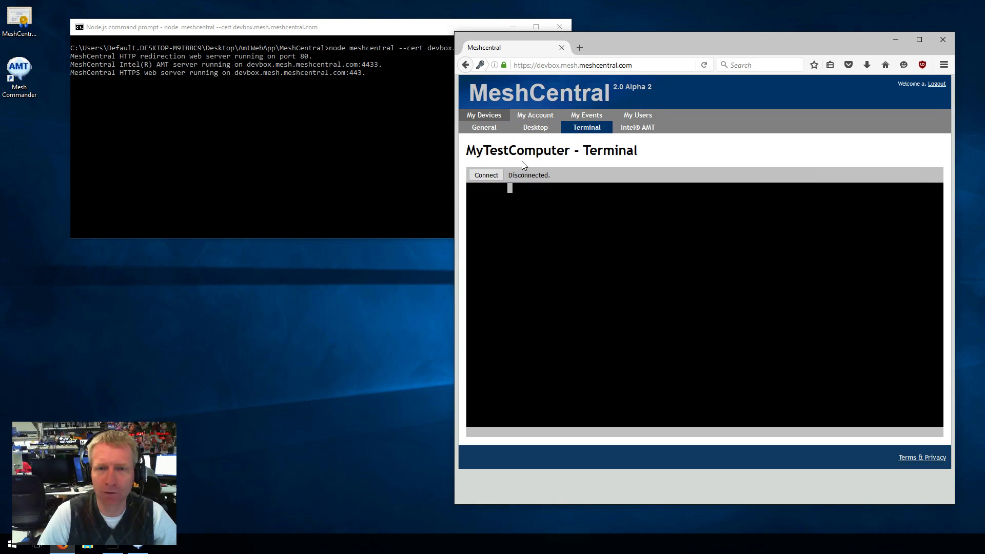
pyautogui.click(486, 175)
pyautogui.click(645, 128)
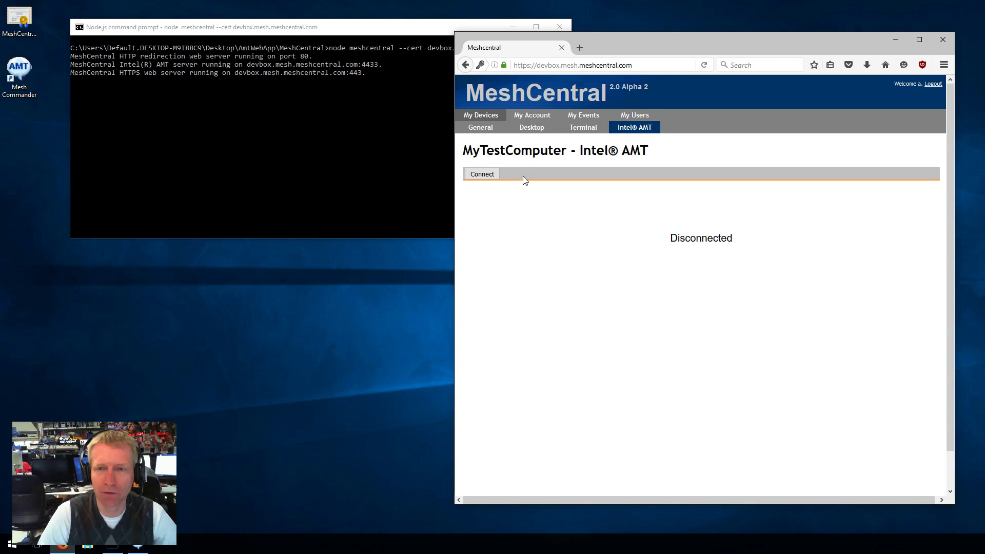
pyautogui.click(482, 173)
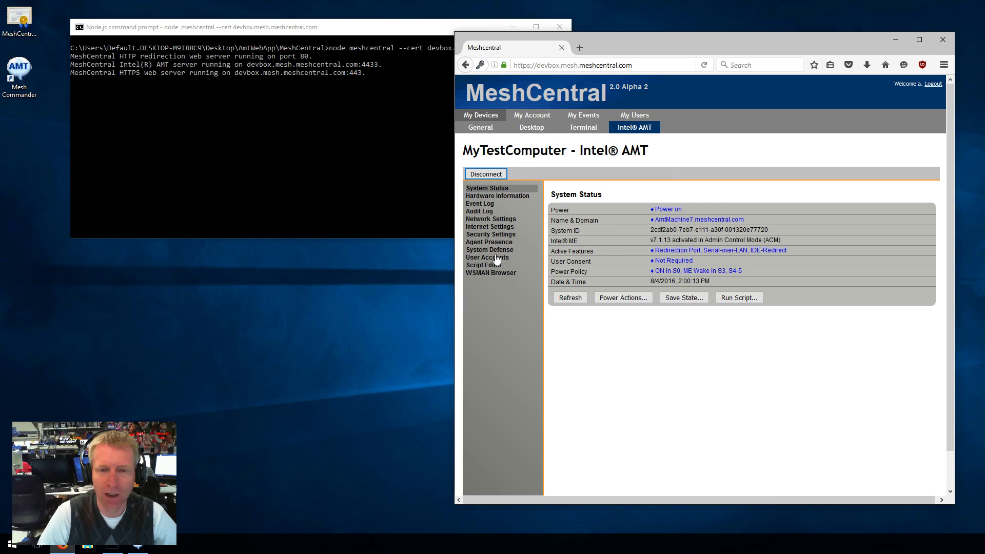
# Remove dummy.com from the AMT environment detection domains in Internet Settings.
pyautogui.click(502, 227)
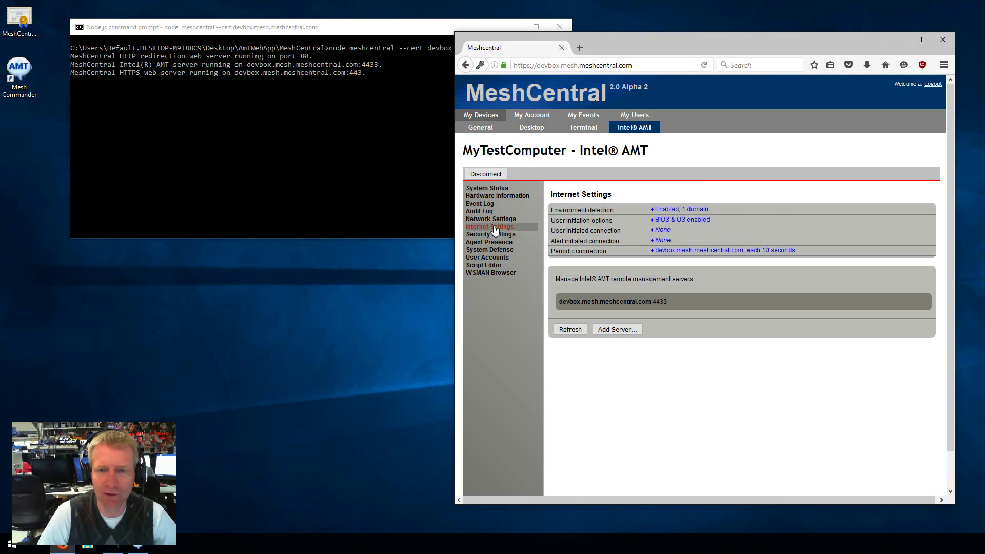
pyautogui.click(678, 209)
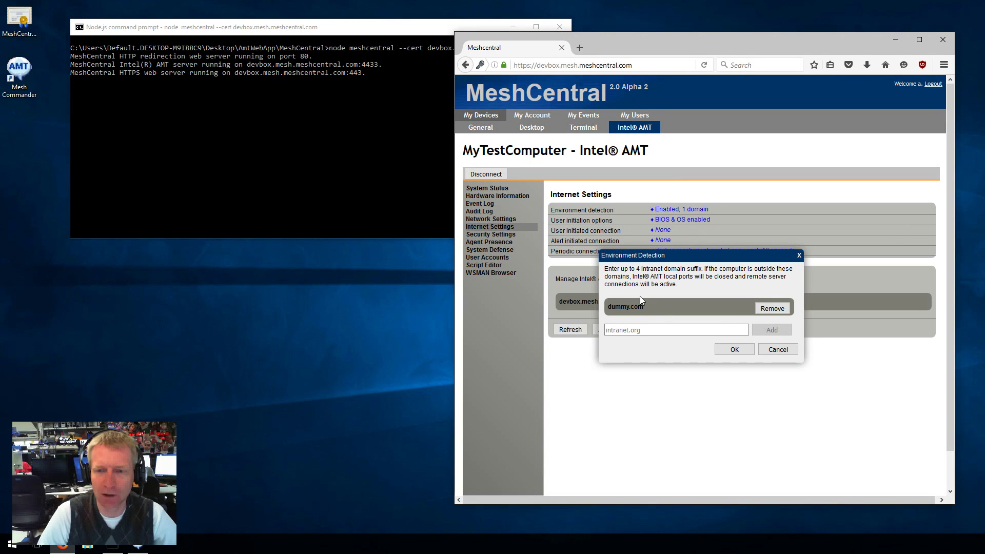
pyautogui.click(771, 308)
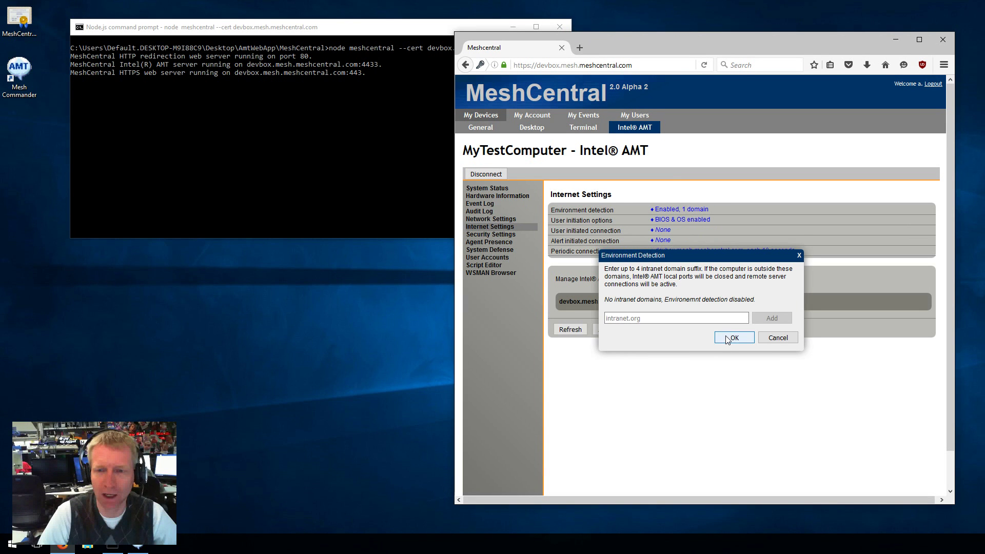
pyautogui.click(725, 335)
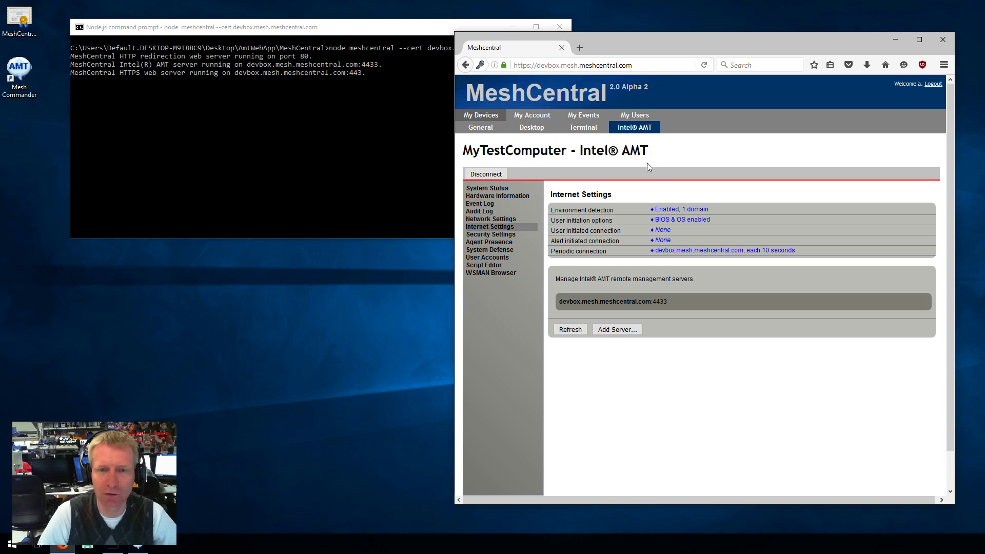
# Disconnect from Intel AMT and return to the My Devices list.
pyautogui.click(486, 173)
pyautogui.click(481, 127)
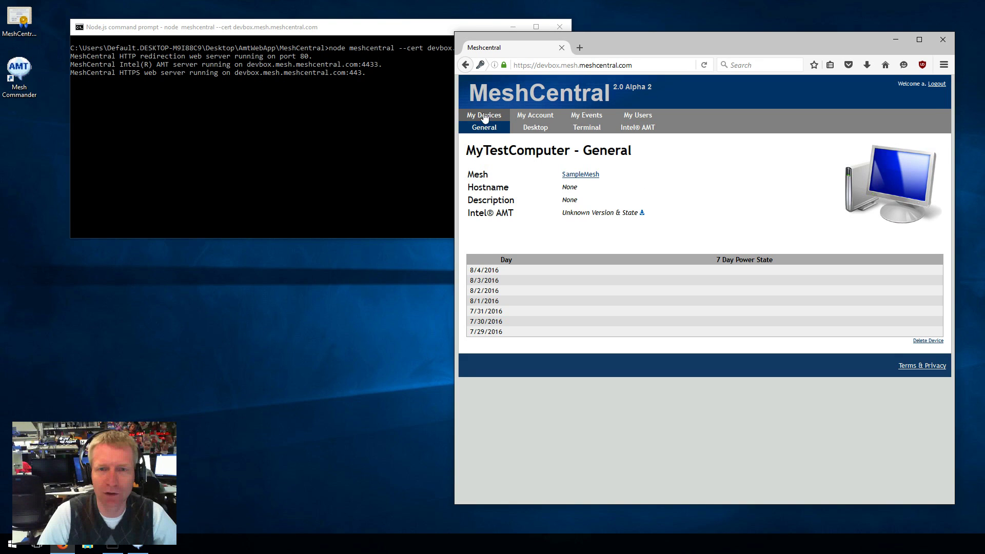
pyautogui.click(484, 116)
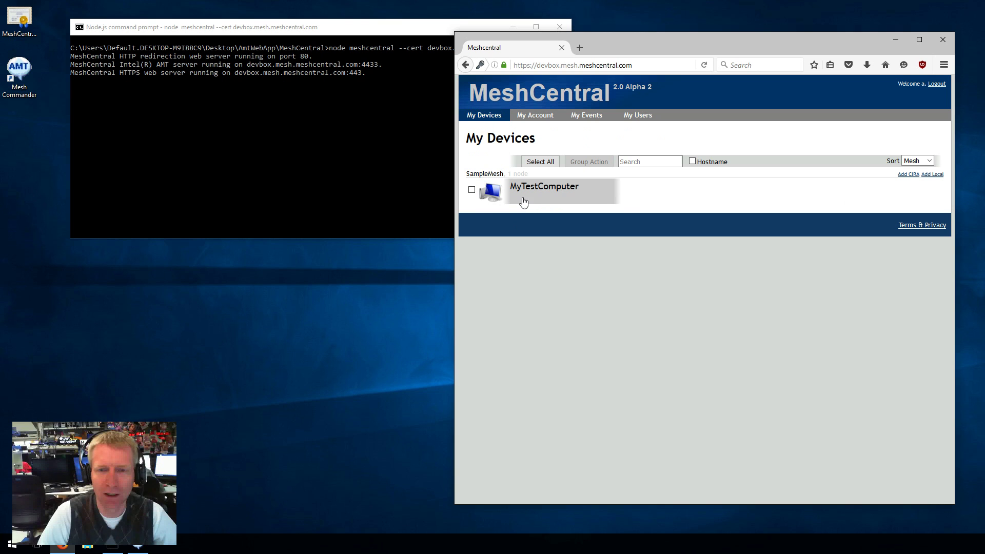